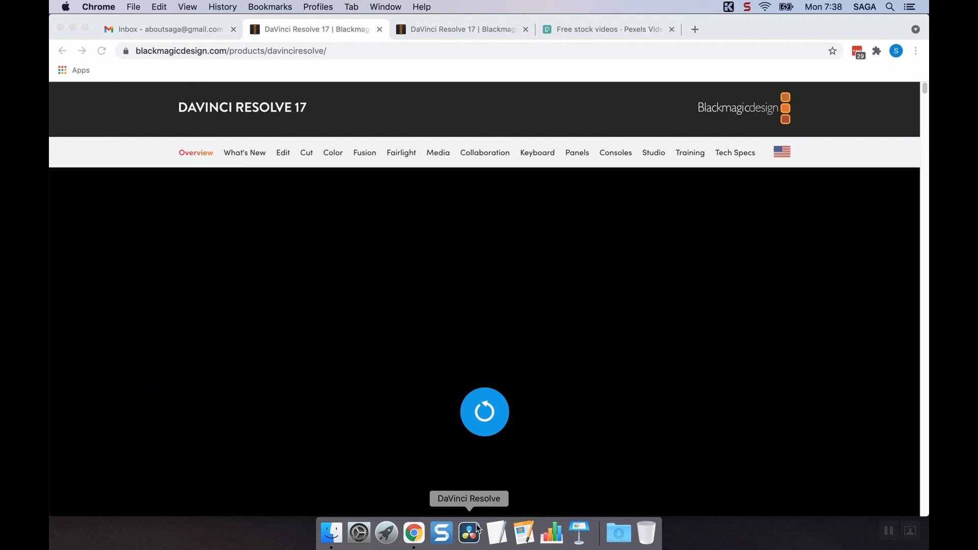
# Switch to DaVinci Resolve and open the Untitled Project from the local database.
pyautogui.click(471, 529)
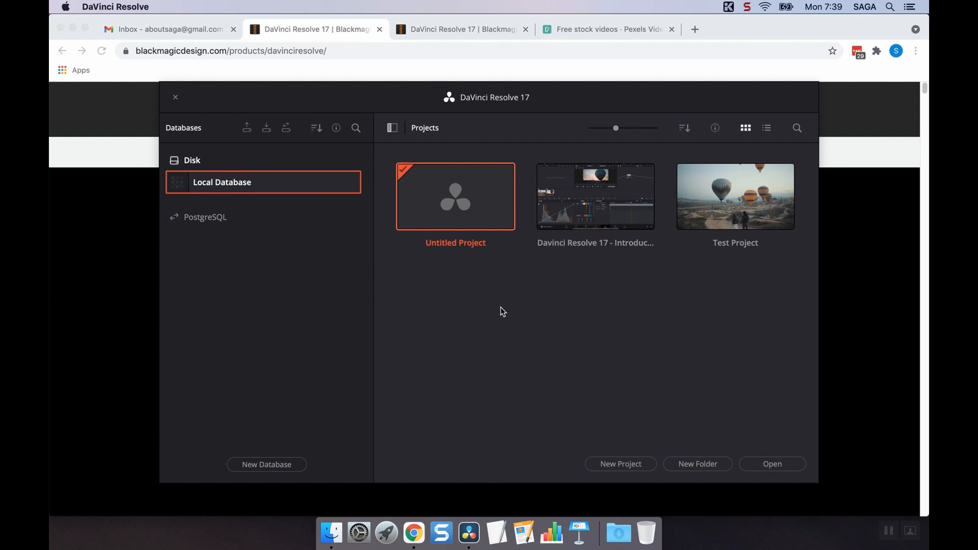
pyautogui.doubleClick(449, 190)
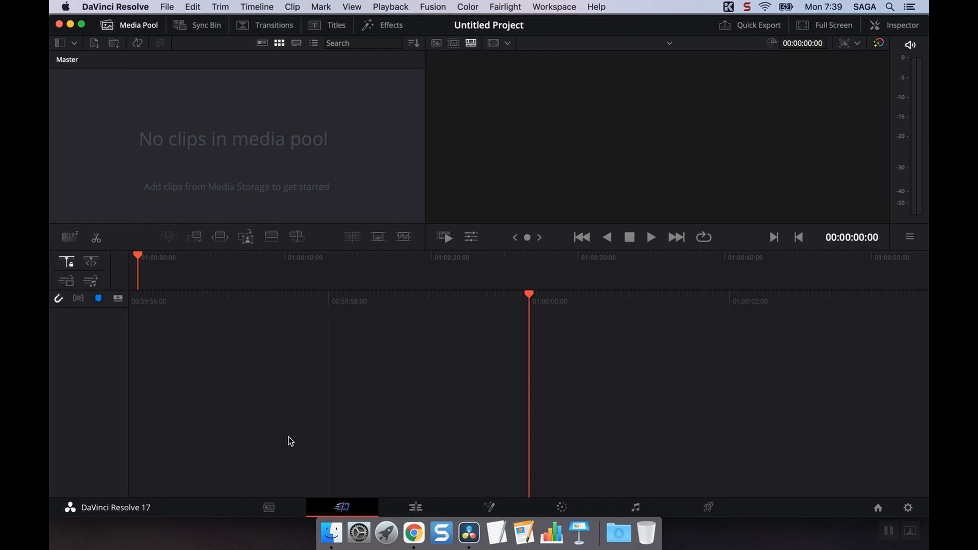
# Shrink the macOS Dock to leave more room for the page navigation bar.
pyautogui.rightClick(179, 512)
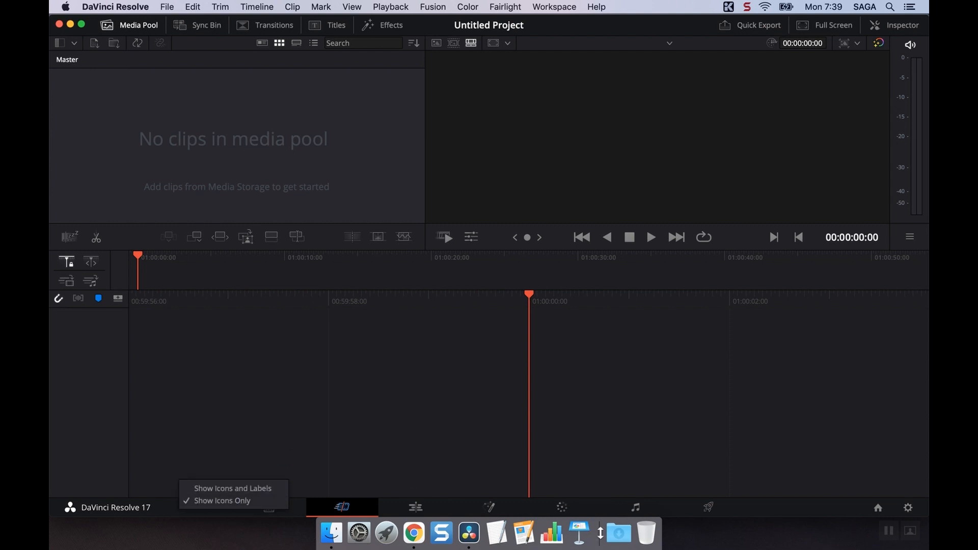
pyautogui.click(600, 532)
pyautogui.moveTo(600, 532); pyautogui.dragTo(585, 540)
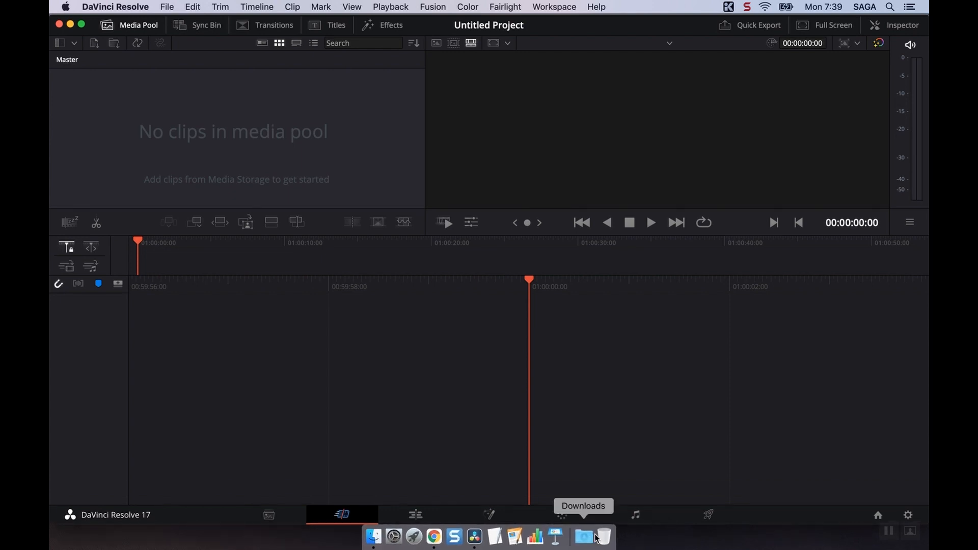
# Show labels with the page navigation icons, and return that bar to icons only.
pyautogui.rightClick(206, 517)
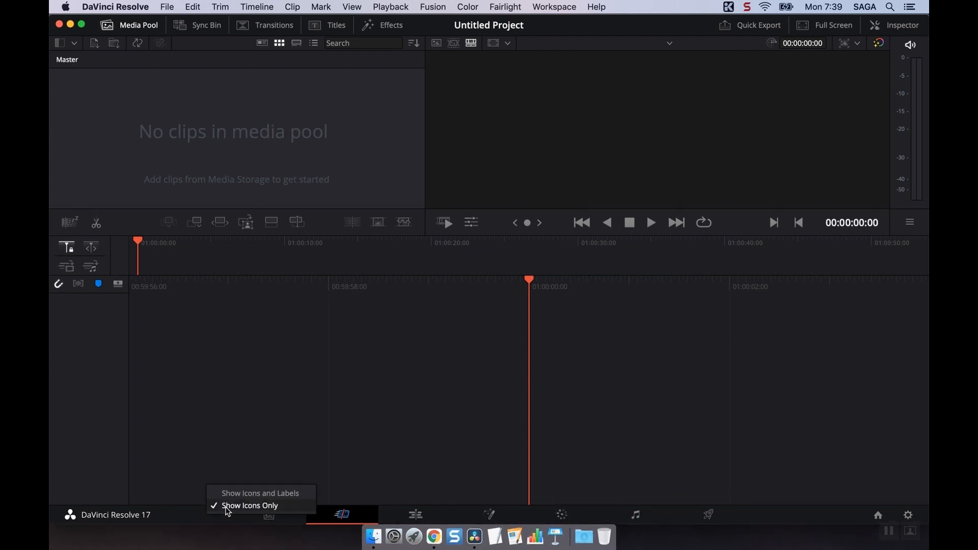
pyautogui.click(226, 494)
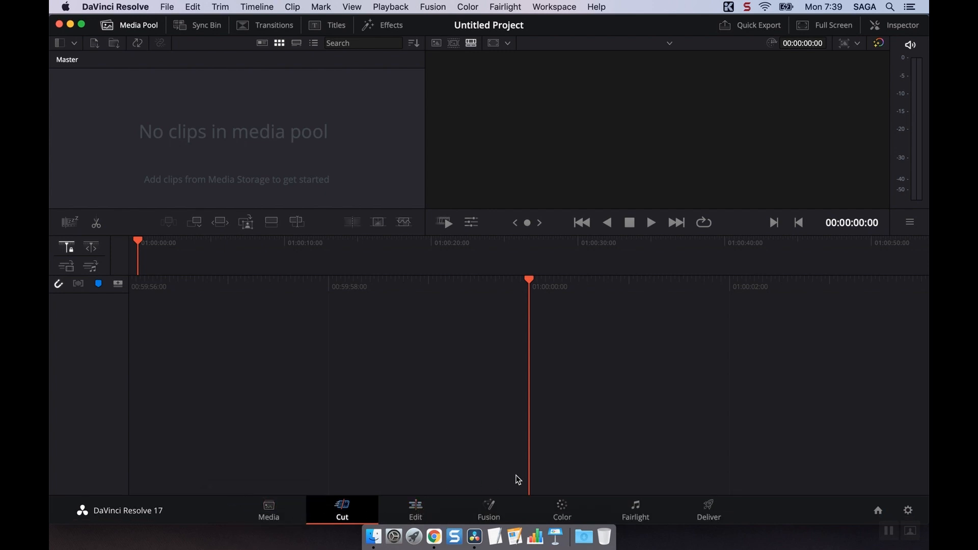
pyautogui.rightClick(203, 519)
pyautogui.click(219, 505)
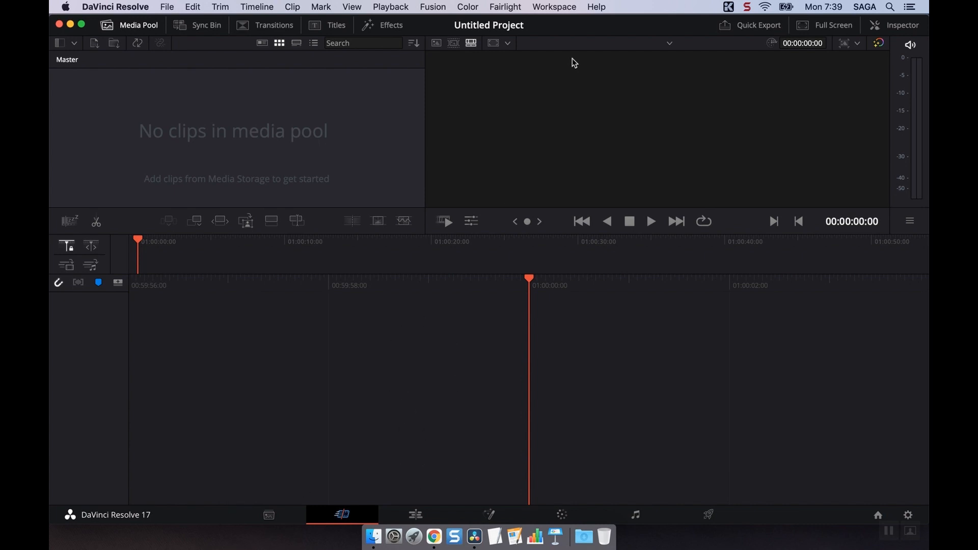
# Reduce the interface toolbar above the viewer to icons only, and restore its icons and labels.
pyautogui.rightClick(600, 27)
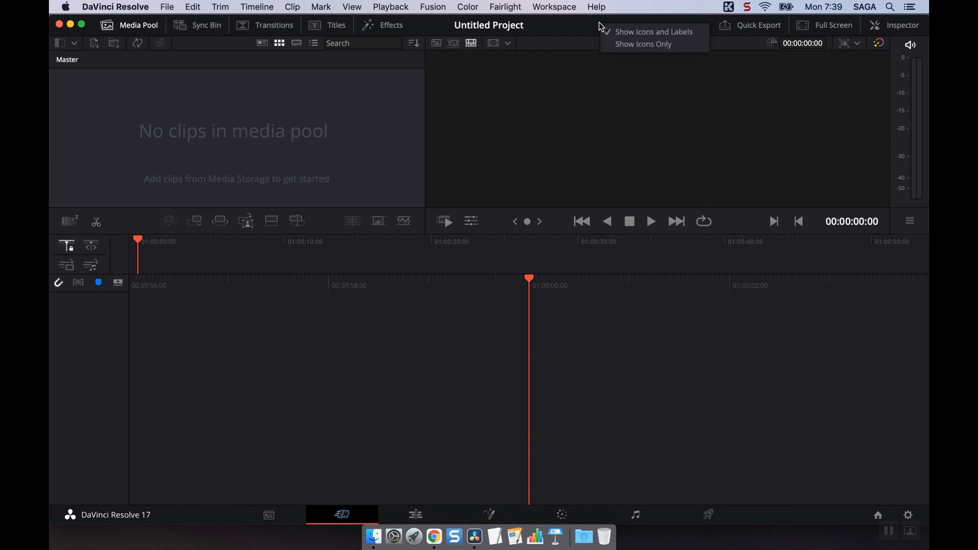
pyautogui.click(643, 44)
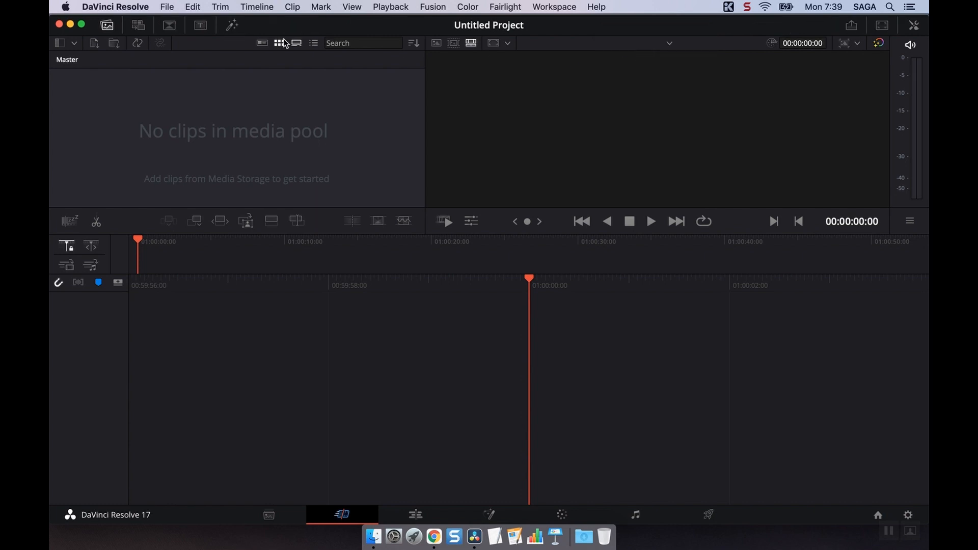
pyautogui.rightClick(713, 30)
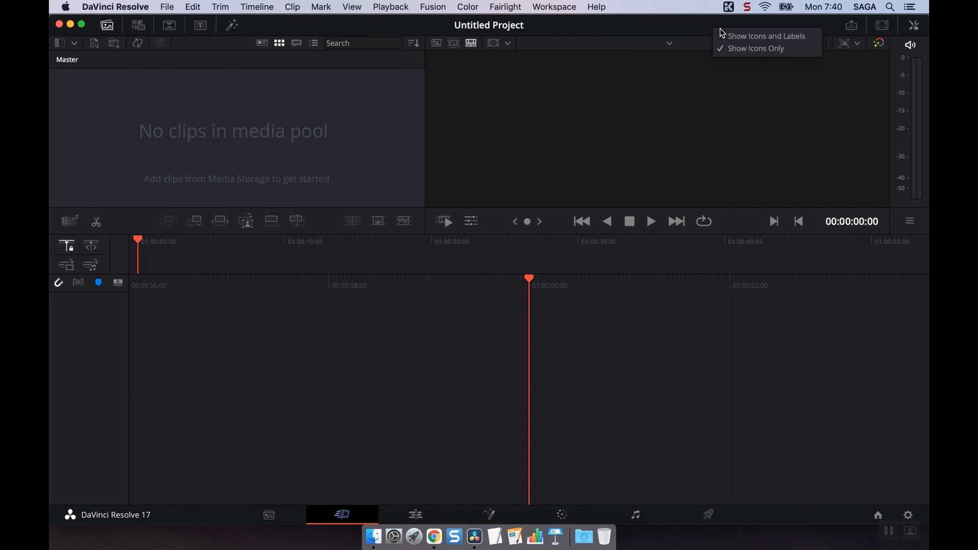
pyautogui.click(726, 35)
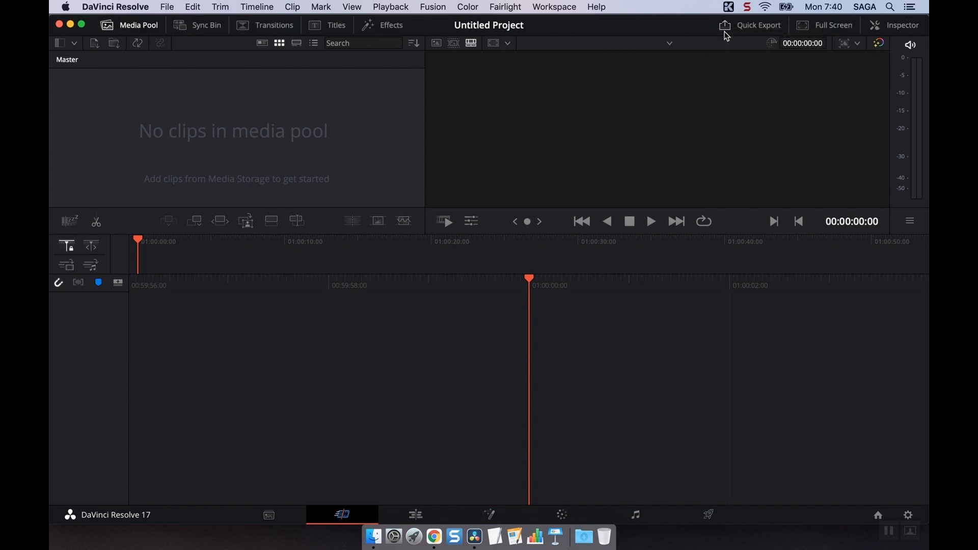
# Open the Media page and expand the Media Storage browser to full height.
pyautogui.click(269, 515)
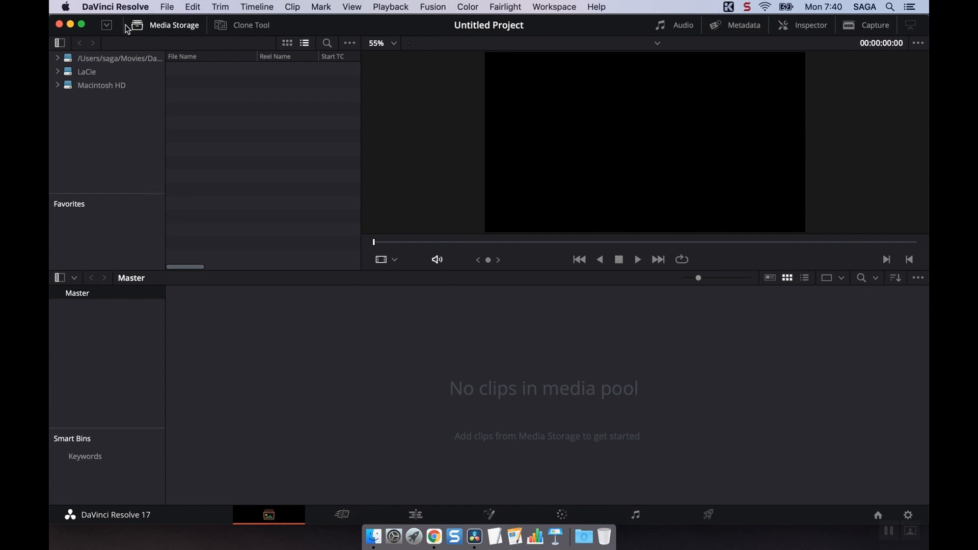
pyautogui.click(160, 26)
pyautogui.click(160, 27)
pyautogui.click(107, 27)
pyautogui.click(107, 27)
pyautogui.click(151, 24)
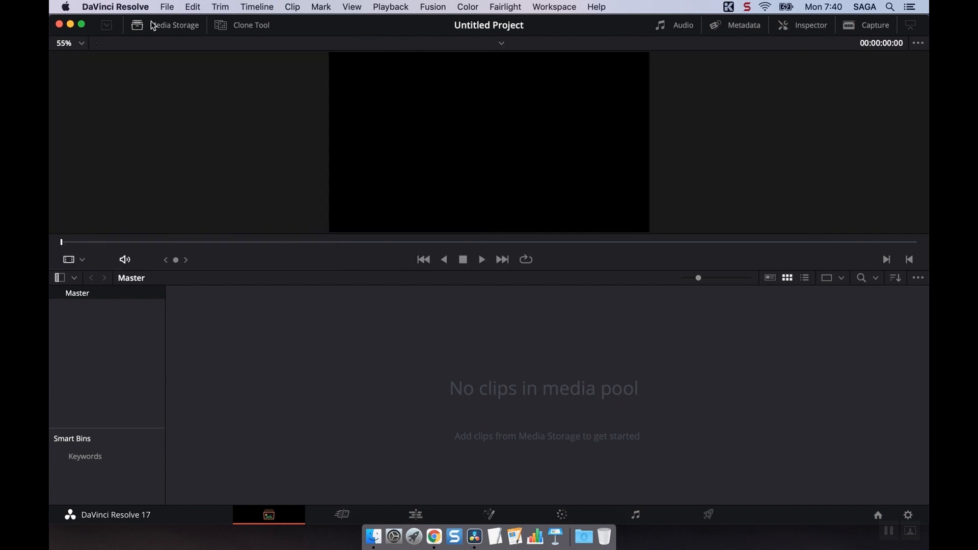
pyautogui.click(151, 24)
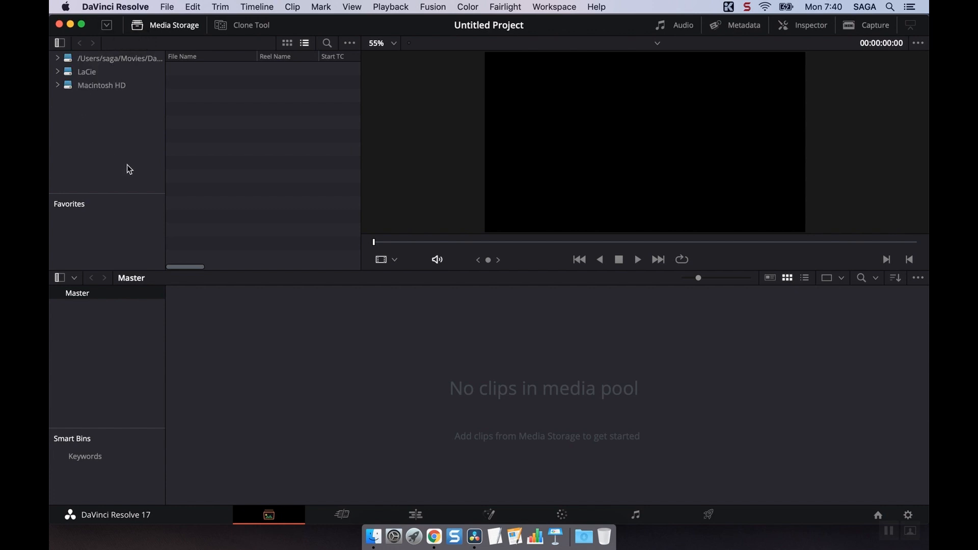
pyautogui.click(106, 25)
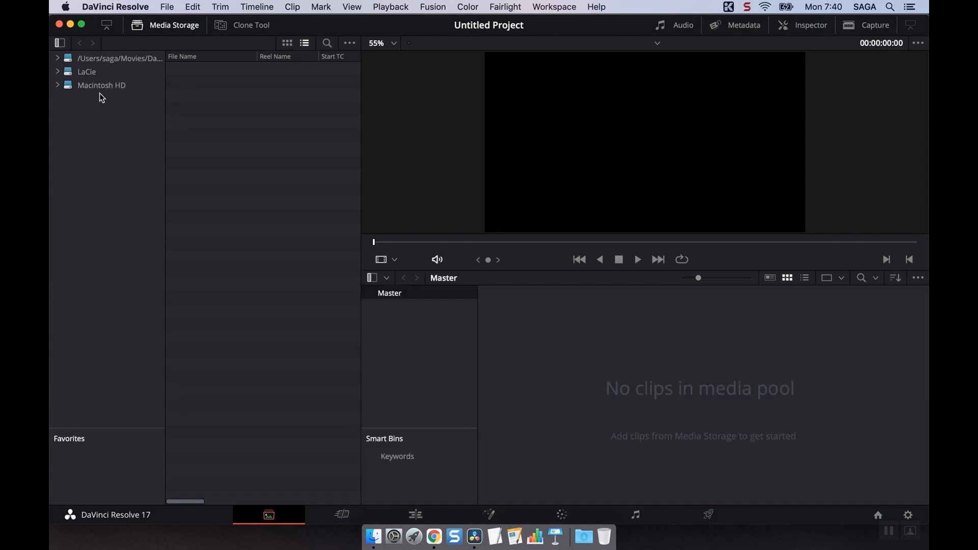
# Browse the LaCie drive to the YouTube Saga folder and add its Samples folder to Favorites.
pyautogui.click(83, 72)
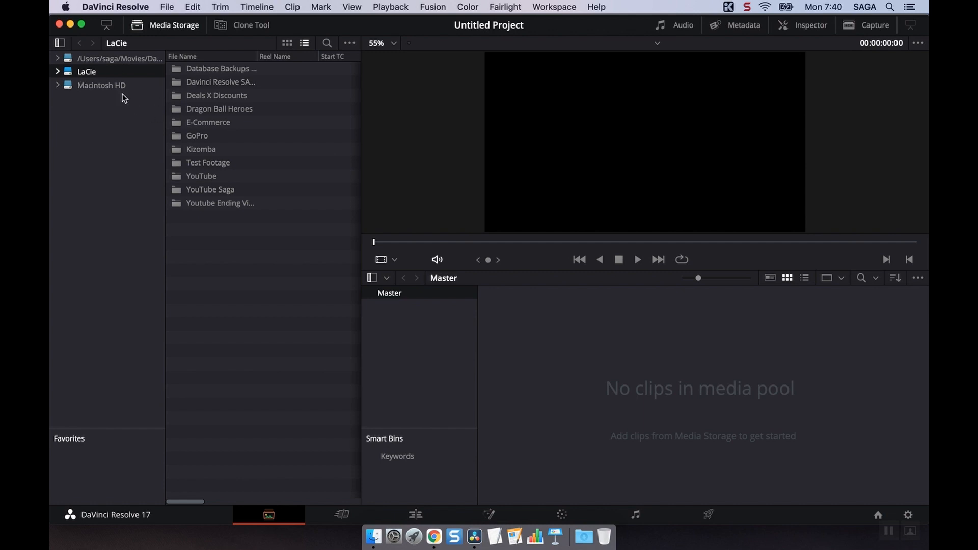
pyautogui.doubleClick(210, 192)
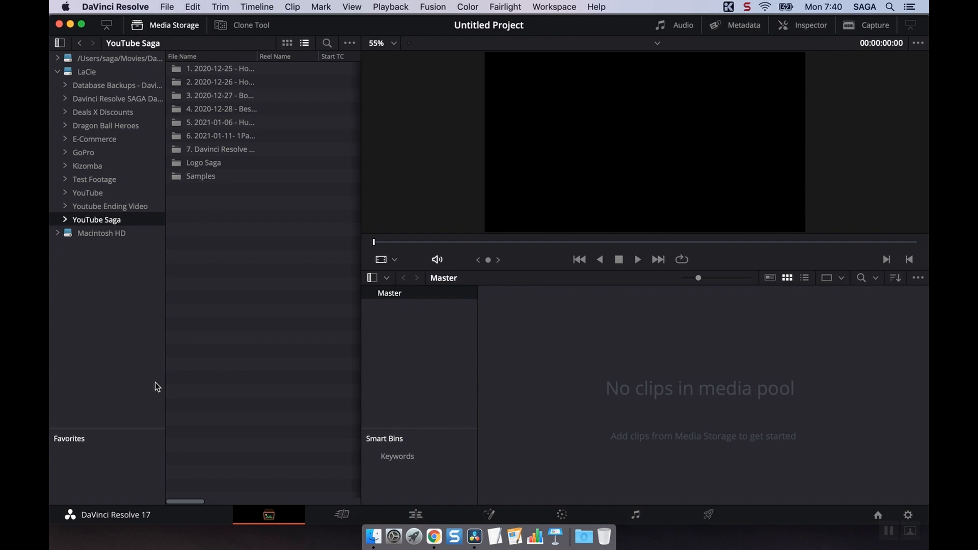
pyautogui.rightClick(203, 177)
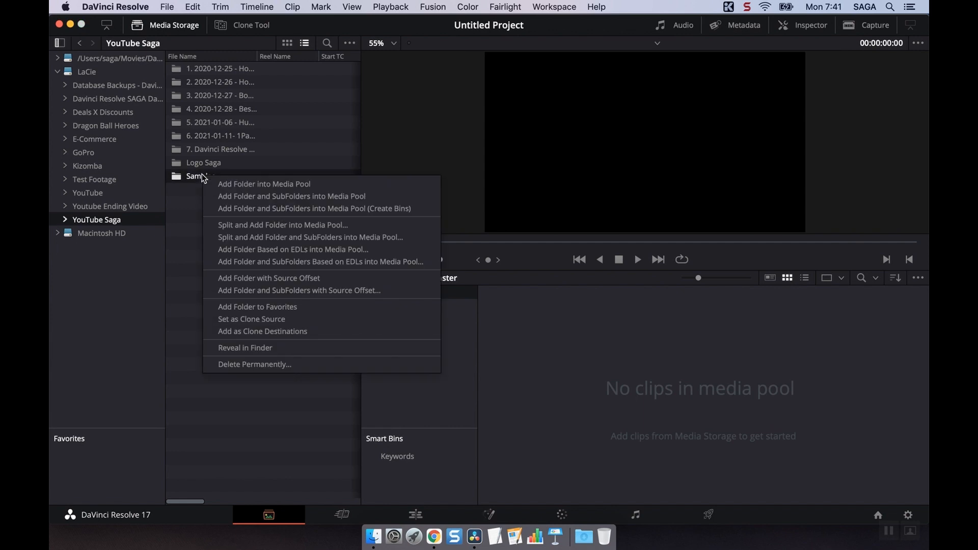
pyautogui.click(287, 311)
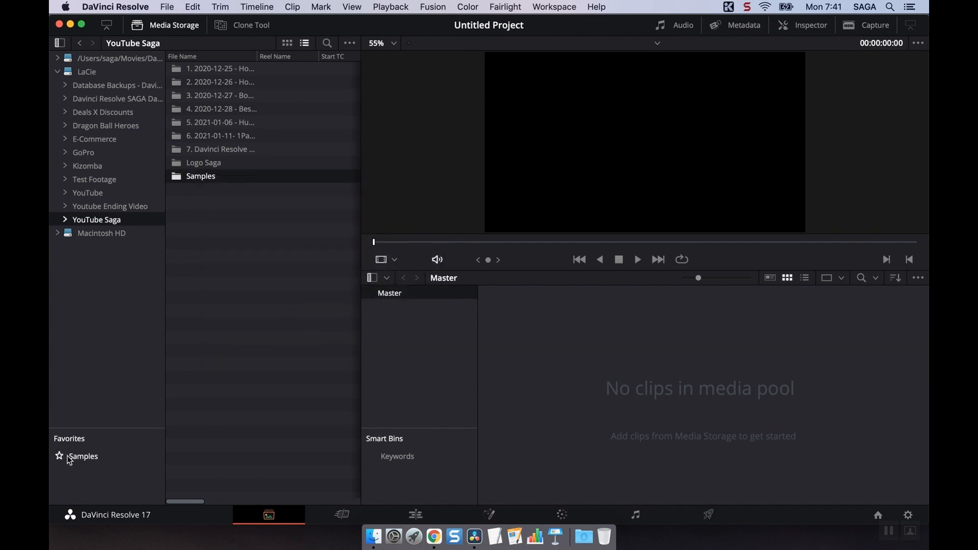
# Add the Samples folder into the media pool, and delete all of its clips from the pool.
pyautogui.rightClick(215, 176)
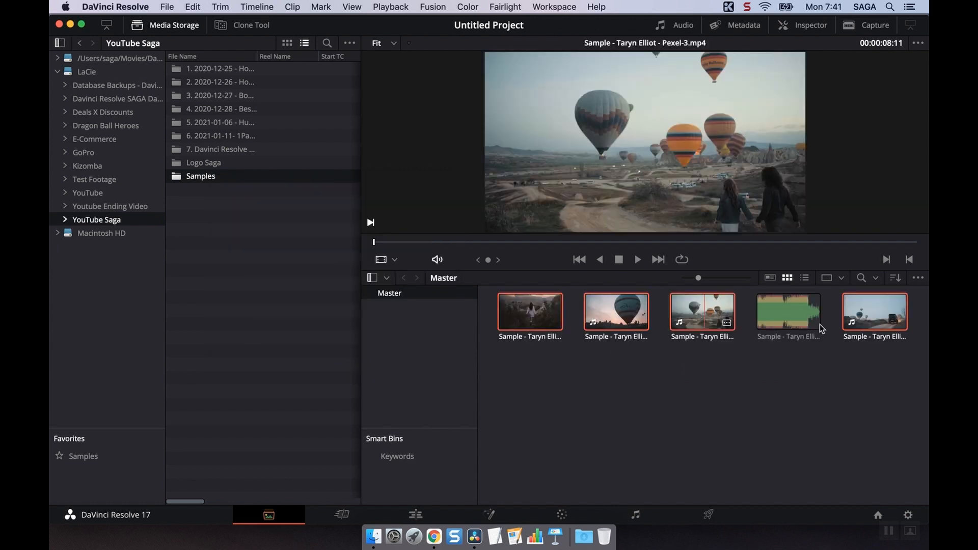
pyautogui.moveTo(902, 372); pyautogui.dragTo(521, 312)
pyautogui.press('BackSpace')
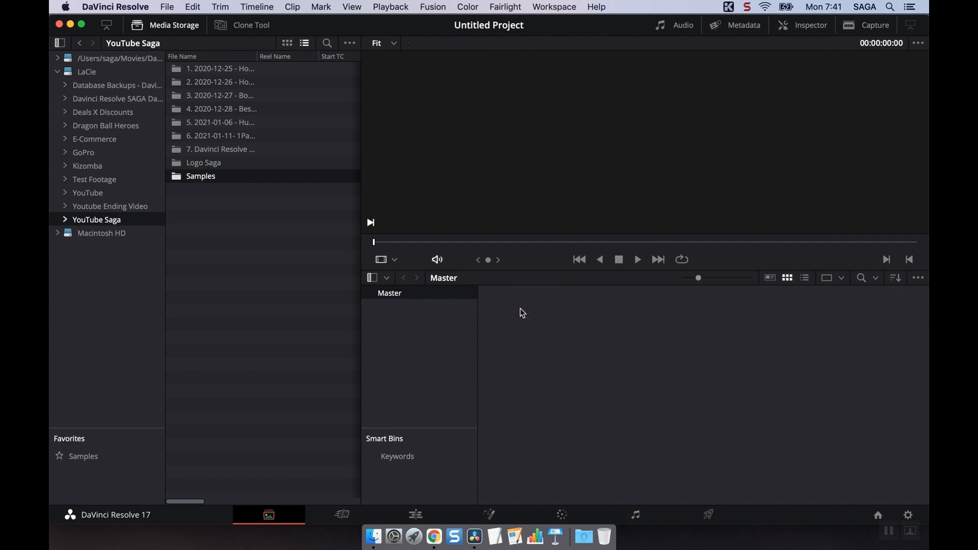
# Open the Samples folder, hide the folder list, and show the clips as thumbnails at the largest size.
pyautogui.doubleClick(199, 178)
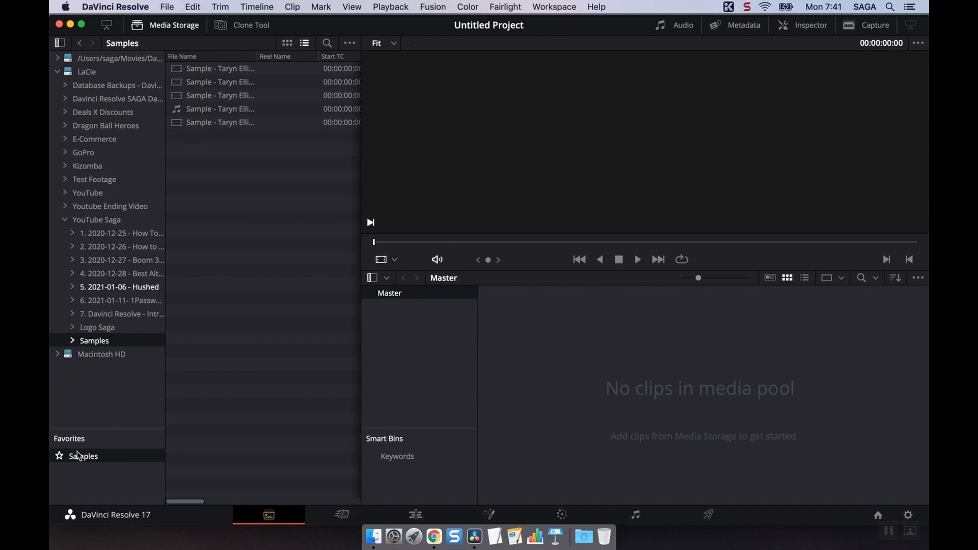
pyautogui.click(59, 43)
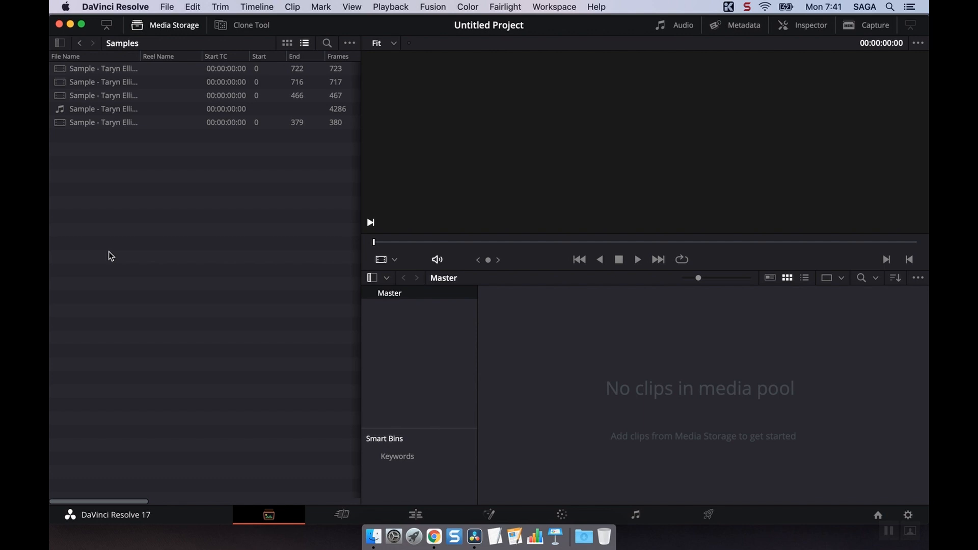
pyautogui.click(287, 43)
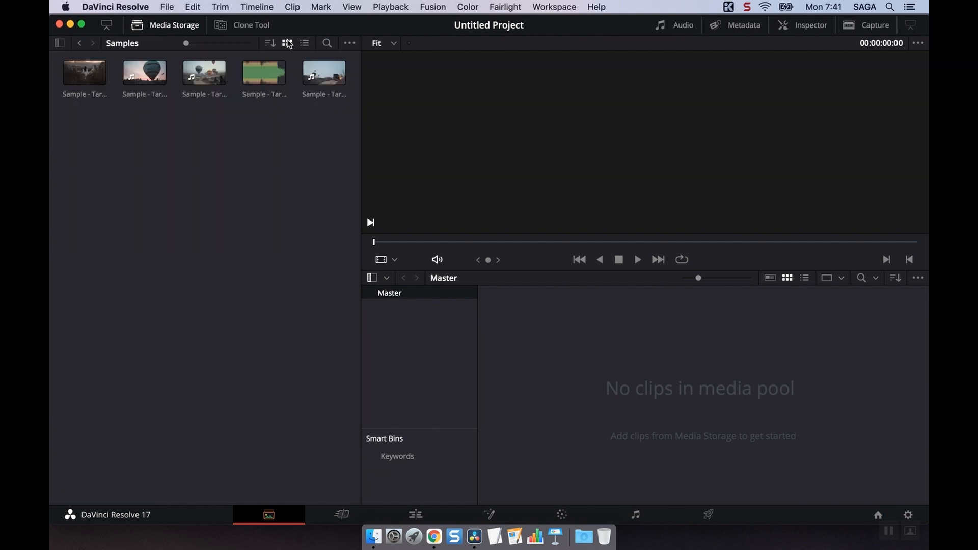
pyautogui.moveTo(186, 43); pyautogui.dragTo(258, 43)
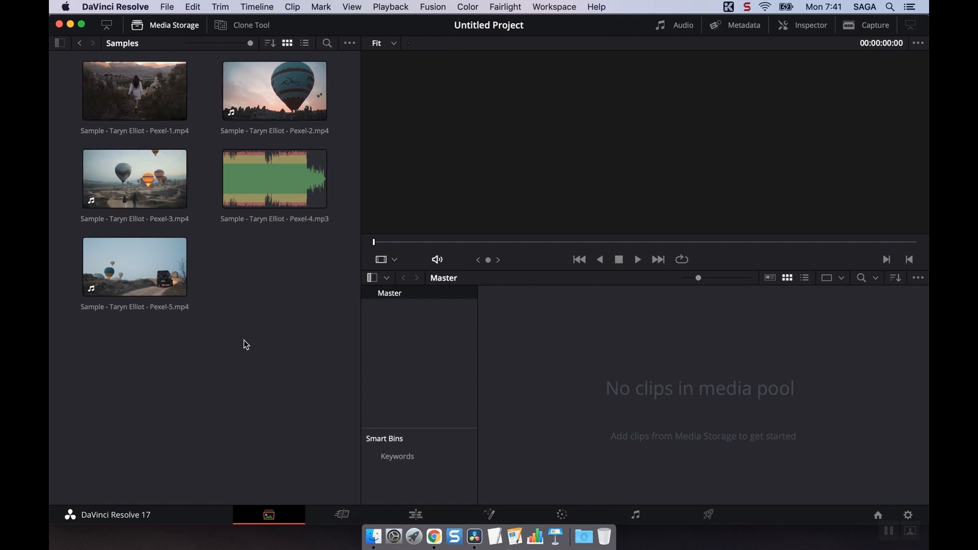
# Examine the Media Storage search field and its filter options, and close the search.
pyautogui.click(324, 63)
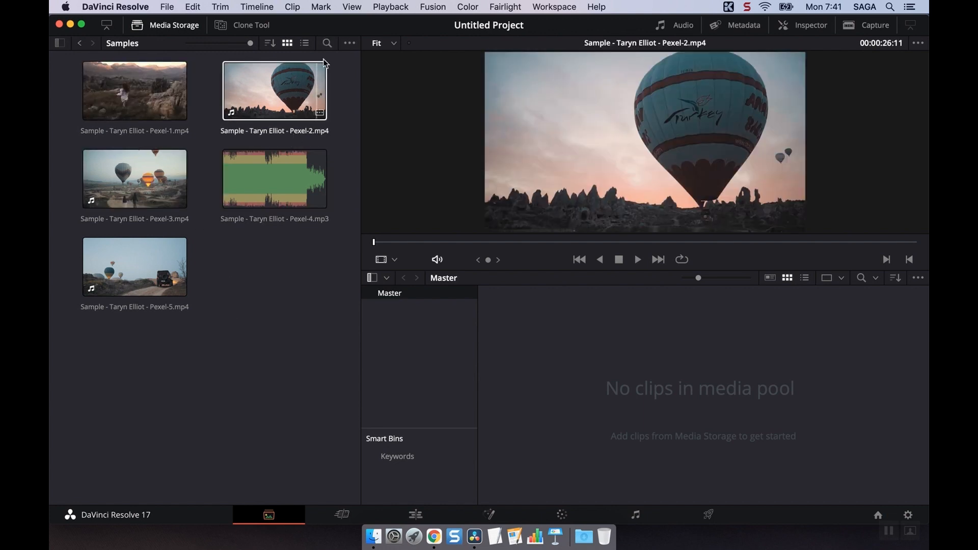
pyautogui.click(327, 44)
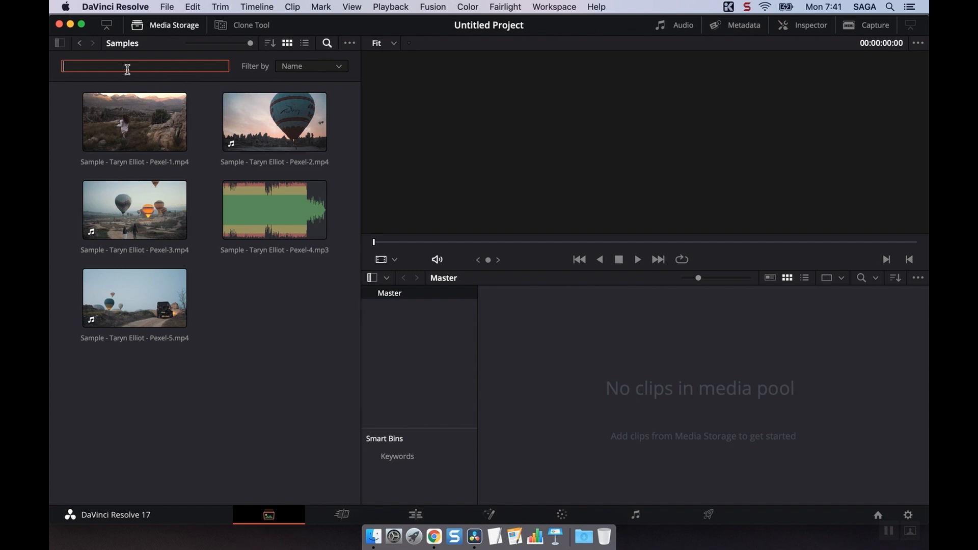
pyautogui.click(326, 66)
pyautogui.click(321, 67)
pyautogui.click(327, 44)
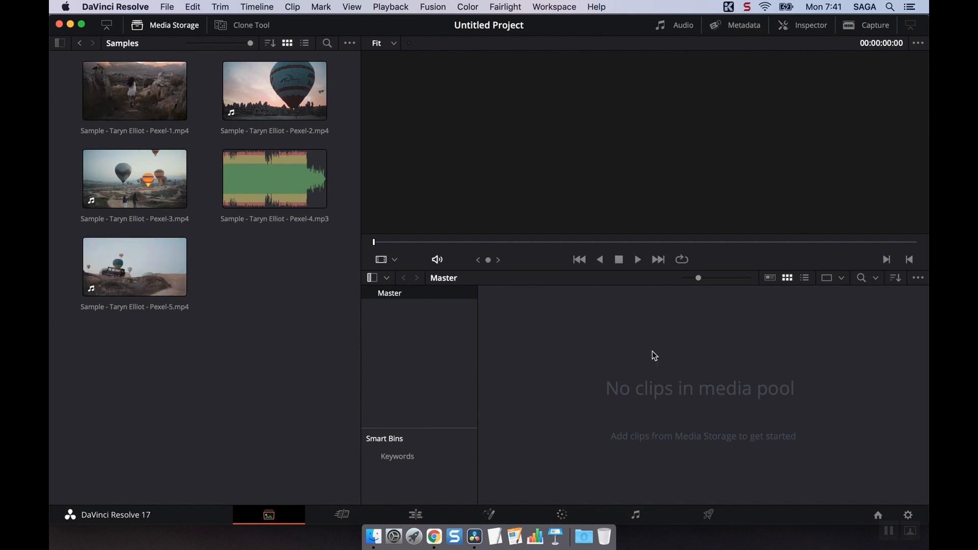
# Add the Pexel-5 and Pexel-3 video clips from the Samples folder to the Master bin of the media pool.
pyautogui.moveTo(186, 278); pyautogui.dragTo(525, 328)
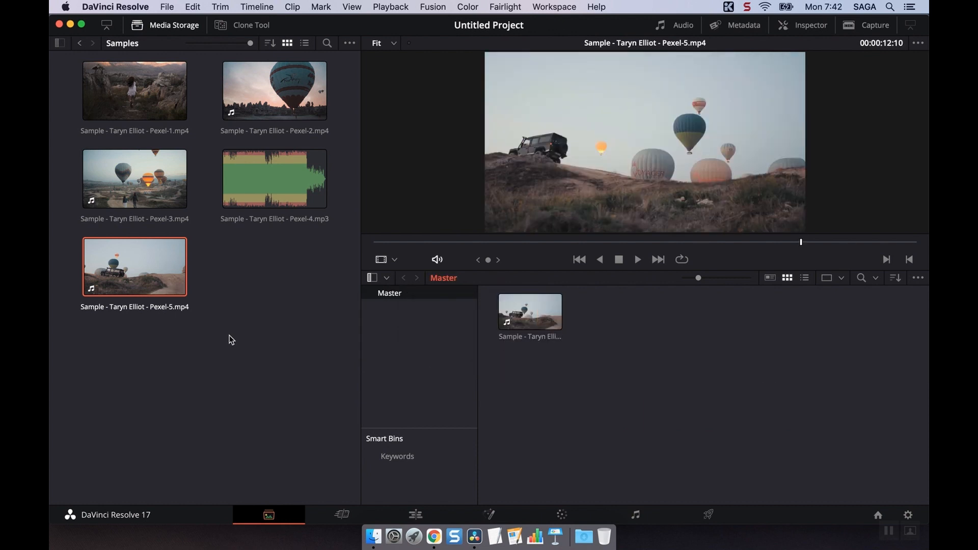
pyautogui.click(135, 178)
pyautogui.rightClick(139, 183)
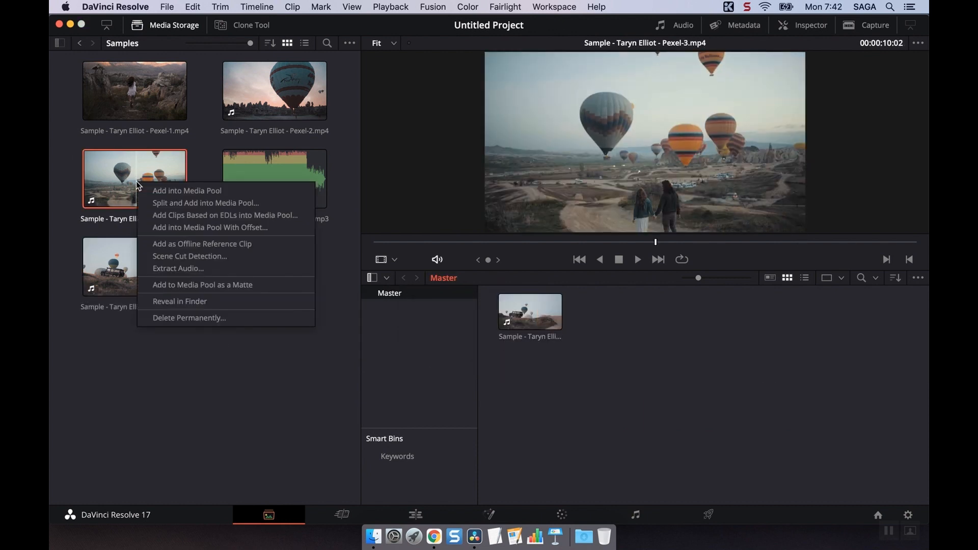
pyautogui.click(166, 191)
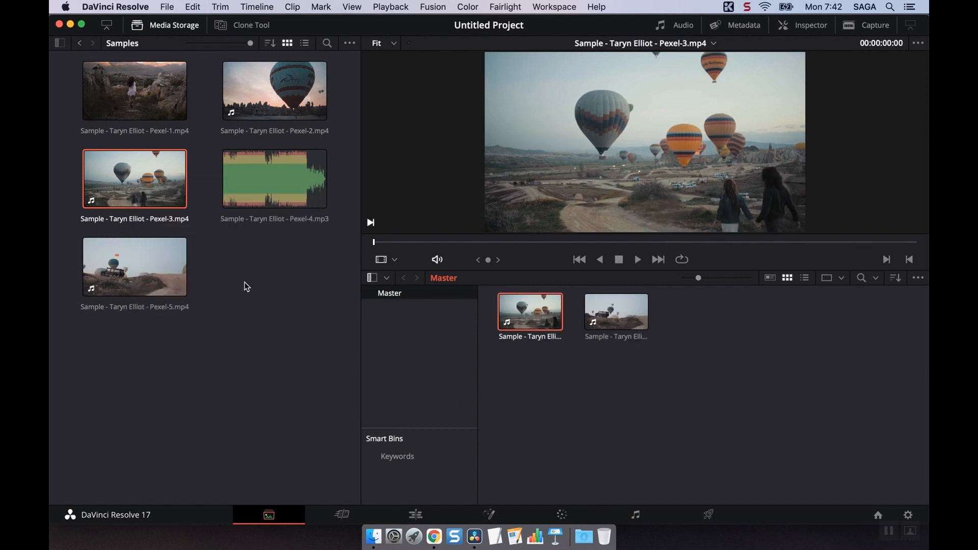
# Preview the Pexel-1, Pexel-3, Pexel-2 and Pexel-5 clips from Media Storage in the viewer.
pyautogui.click(117, 94)
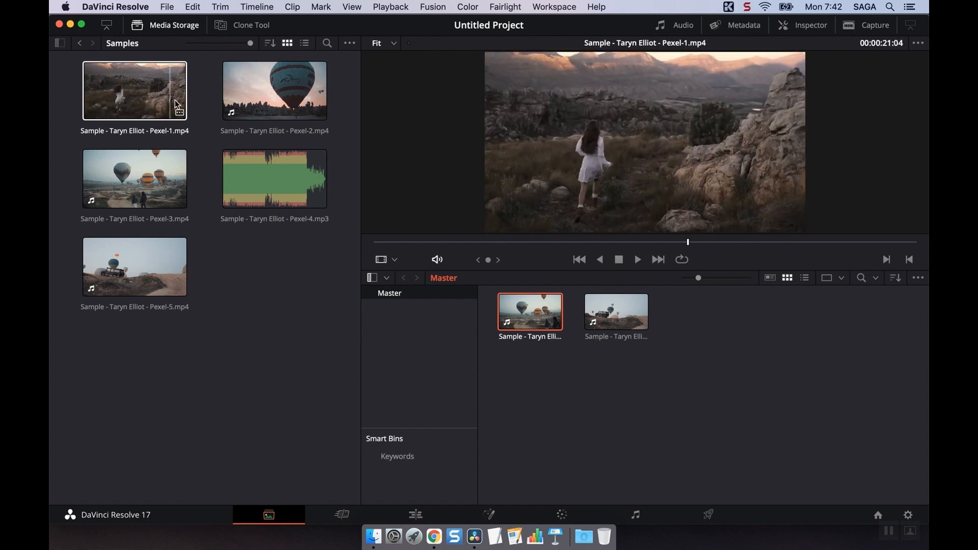
pyautogui.click(94, 178)
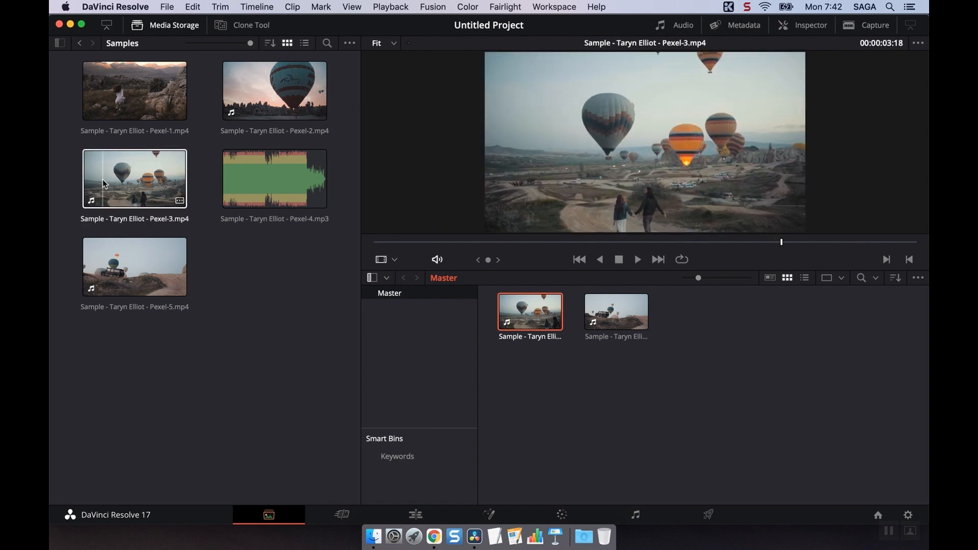
pyautogui.click(292, 107)
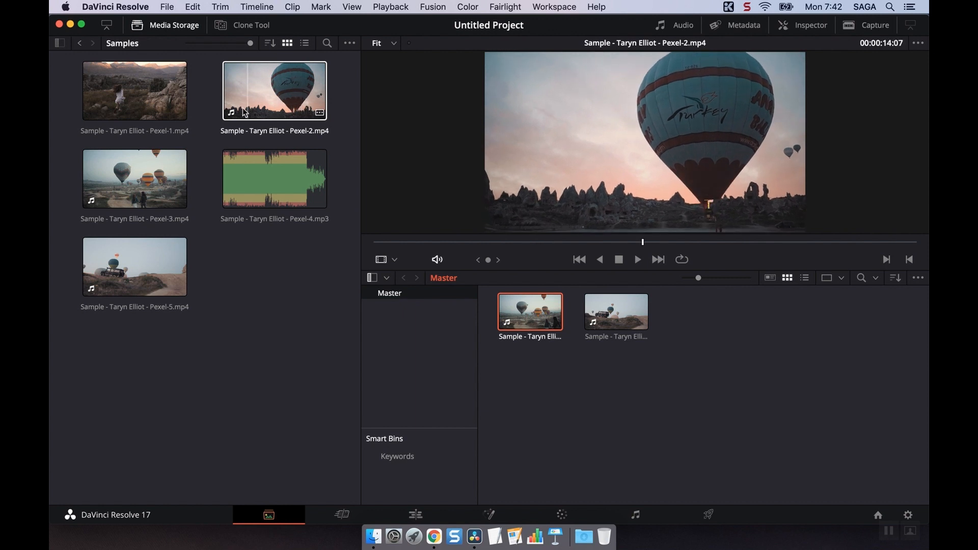
pyautogui.click(114, 267)
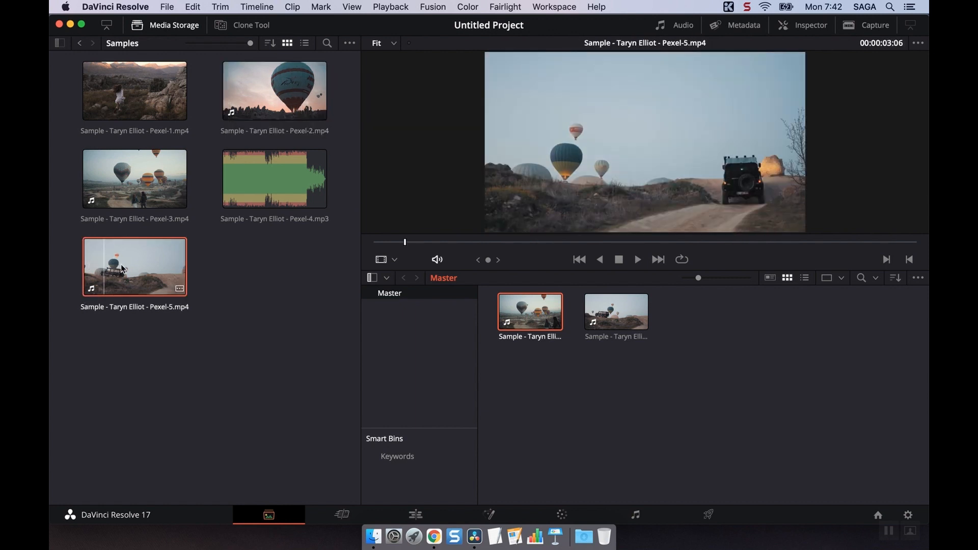
pyautogui.click(258, 336)
pyautogui.click(495, 375)
pyautogui.click(179, 281)
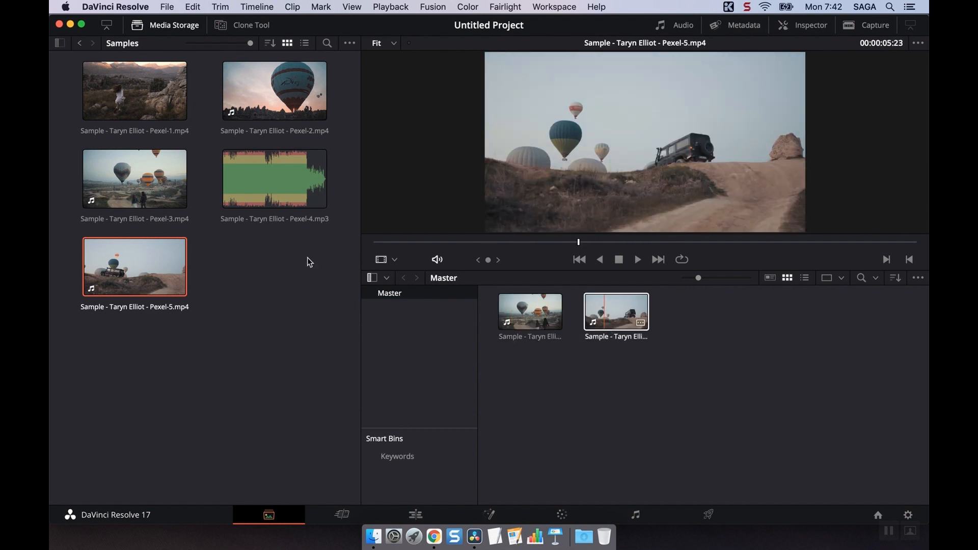
# Play the Pexel-1 clip from Media Storage forward and in reverse in the viewer, and stop the playback.
pyautogui.click(129, 94)
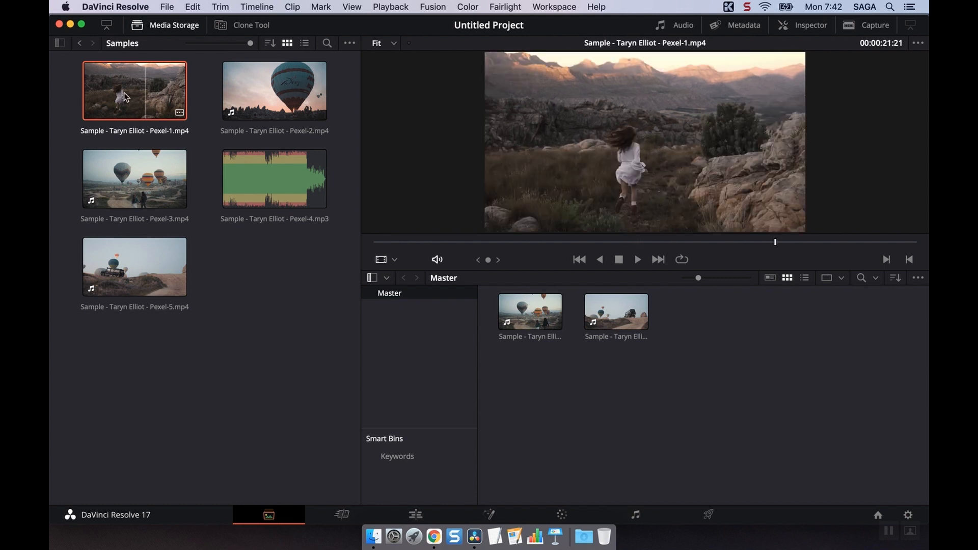
pyautogui.press('space')
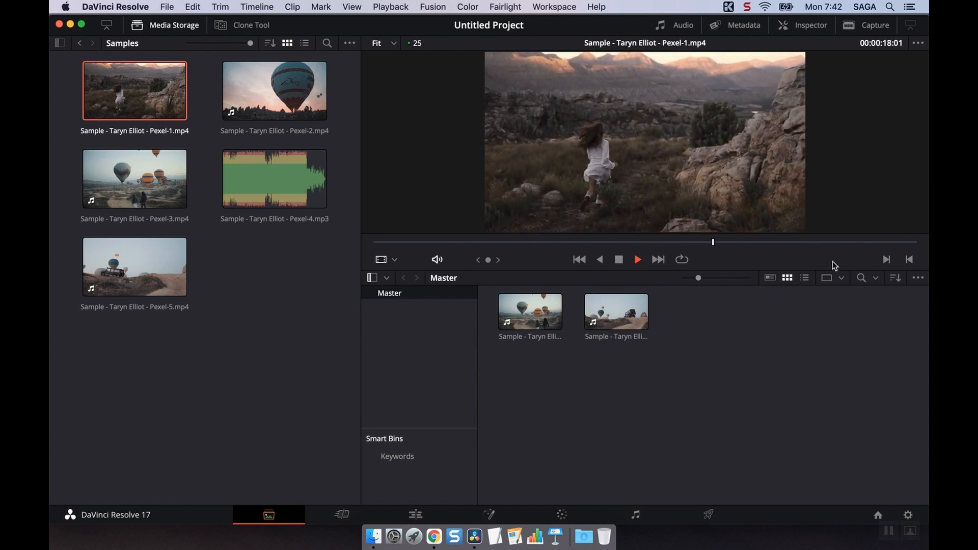
pyautogui.click(602, 260)
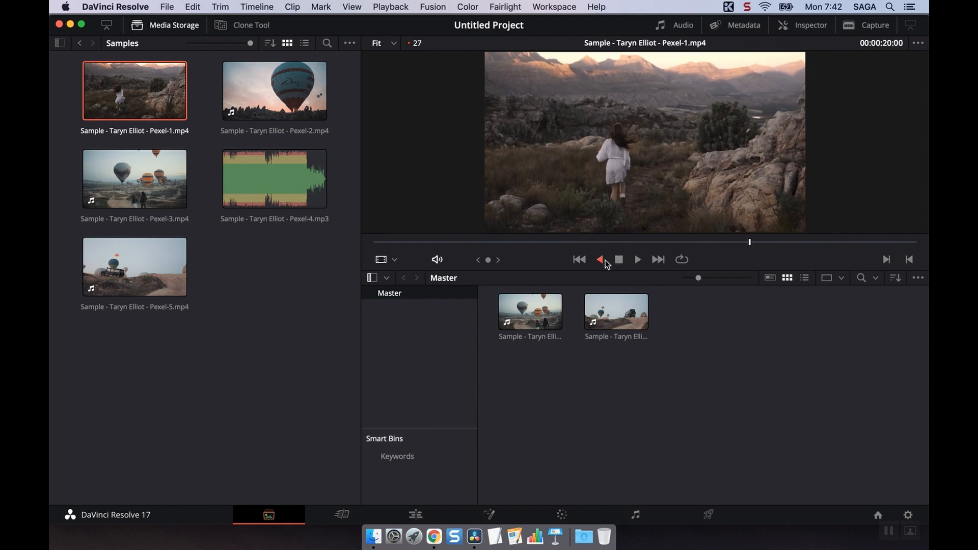
pyautogui.click(619, 261)
# Mark the Pexel-1 range from 00:00:24:20 to 00:00:28:00 and add it to the Master bin as a subclip.
pyautogui.moveTo(764, 245); pyautogui.dragTo(840, 242)
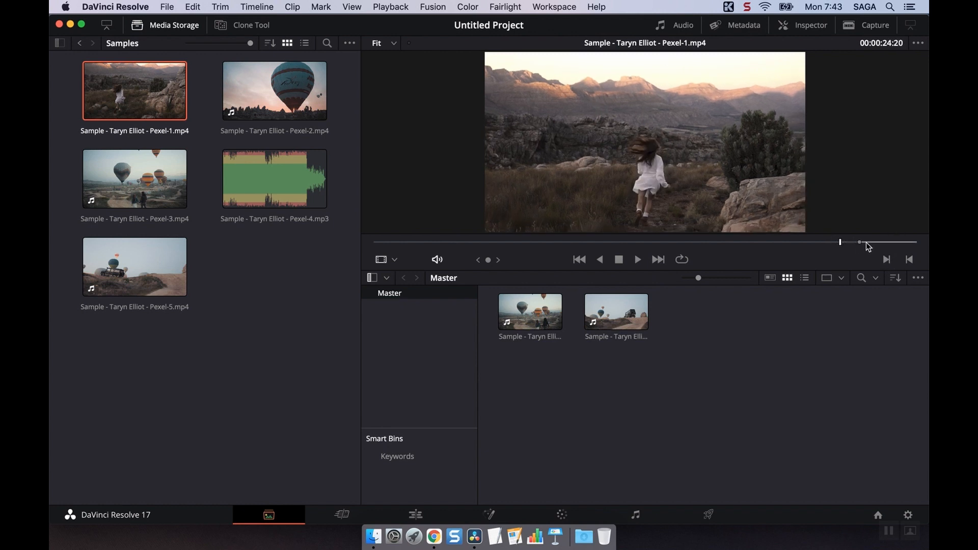
pyautogui.moveTo(867, 243); pyautogui.dragTo(900, 243)
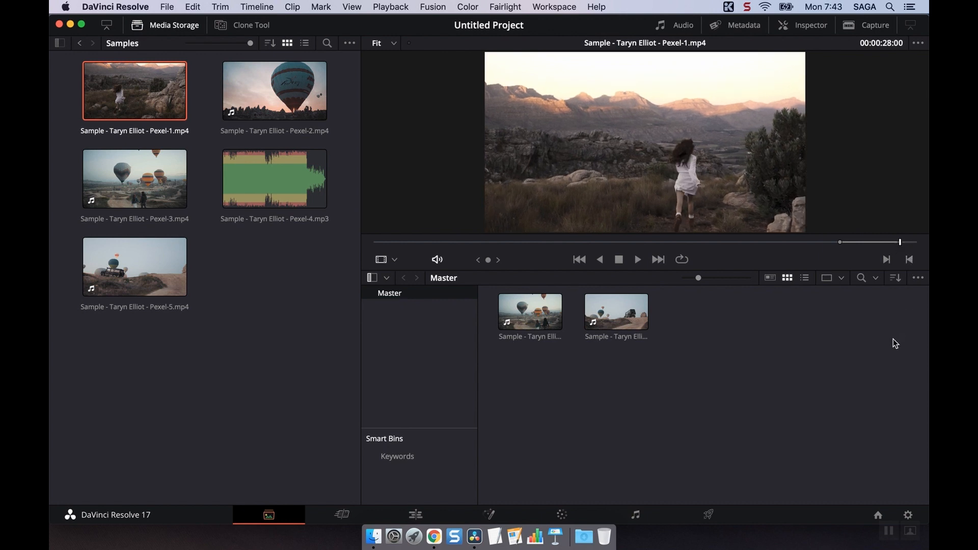
pyautogui.moveTo(745, 181); pyautogui.dragTo(748, 338)
pyautogui.click(511, 320)
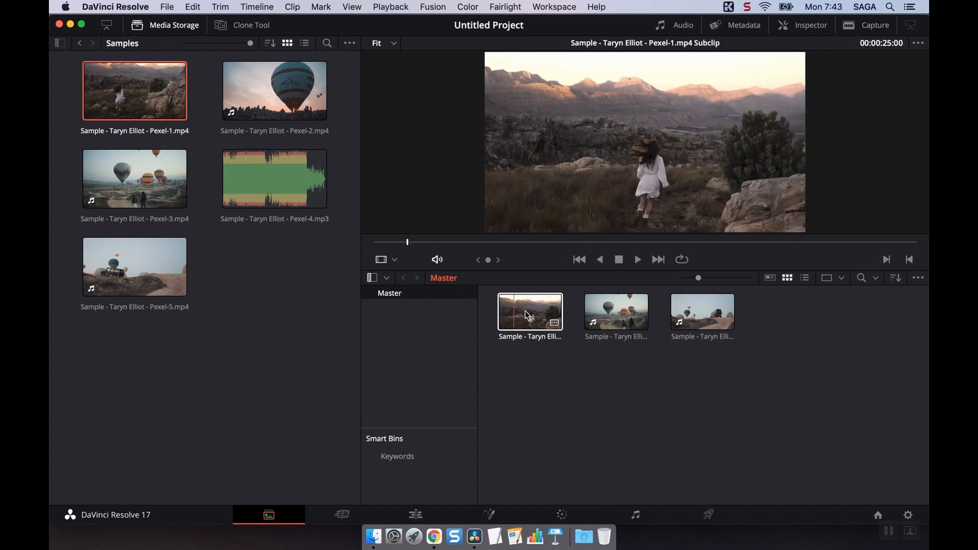
pyautogui.click(560, 387)
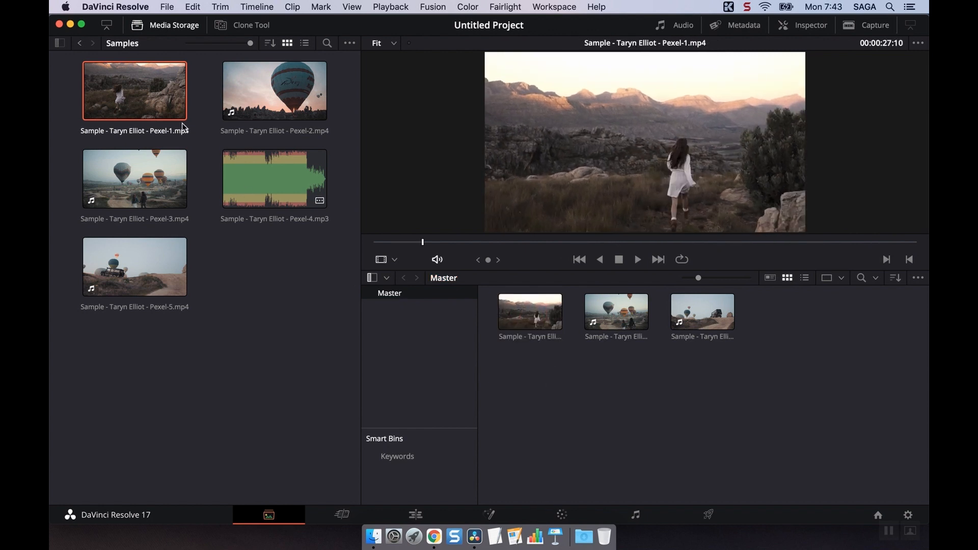
# Mark a second Pexel-1 range from 00:00:02:00 to 00:00:05:17 and add that portion to the Master bin.
pyautogui.click(508, 243)
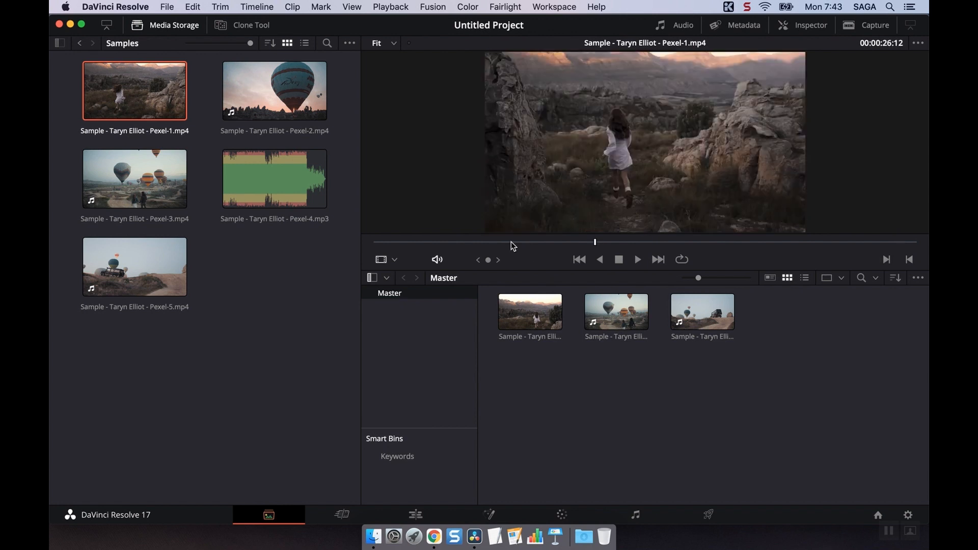
pyautogui.moveTo(430, 242); pyautogui.dragTo(412, 244)
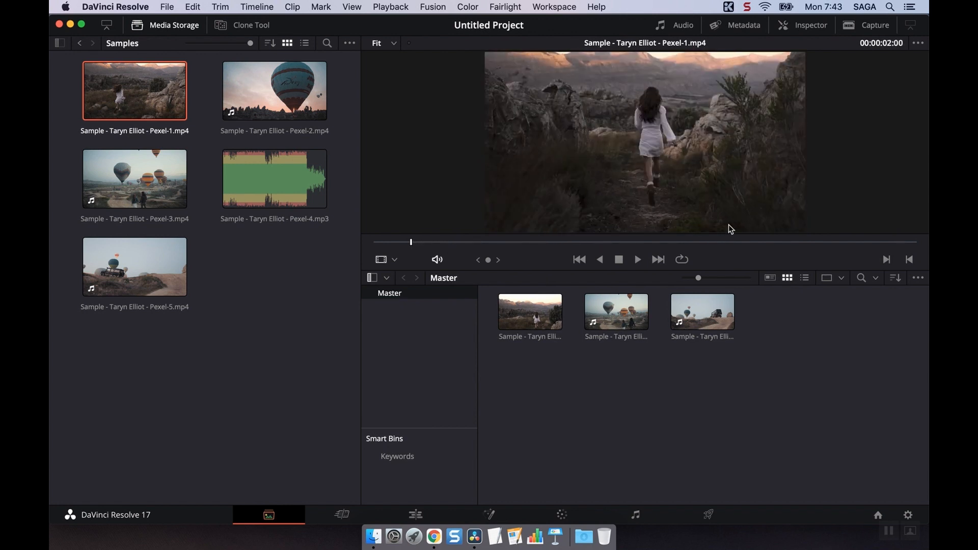
pyautogui.click(882, 261)
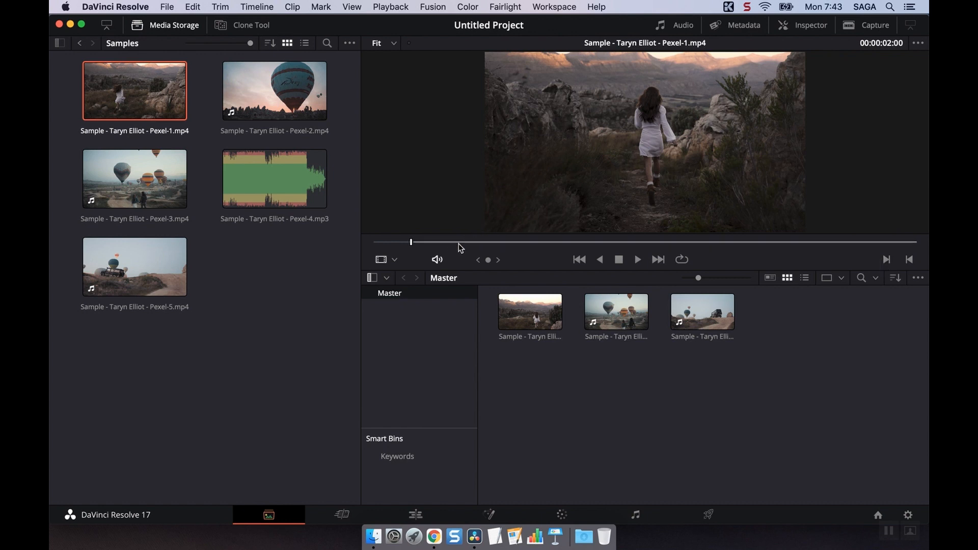
pyautogui.moveTo(447, 249); pyautogui.dragTo(480, 243)
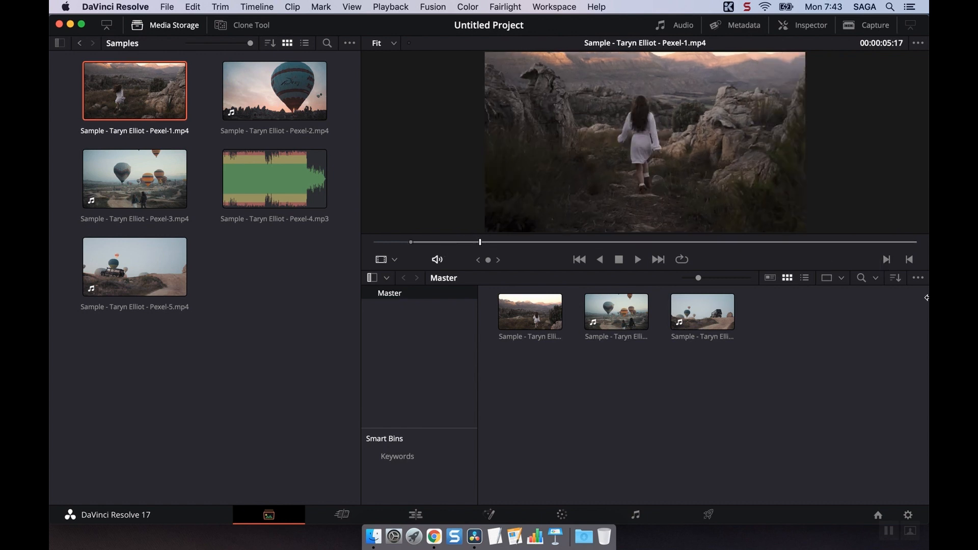
pyautogui.click(911, 261)
pyautogui.moveTo(513, 197); pyautogui.dragTo(564, 400)
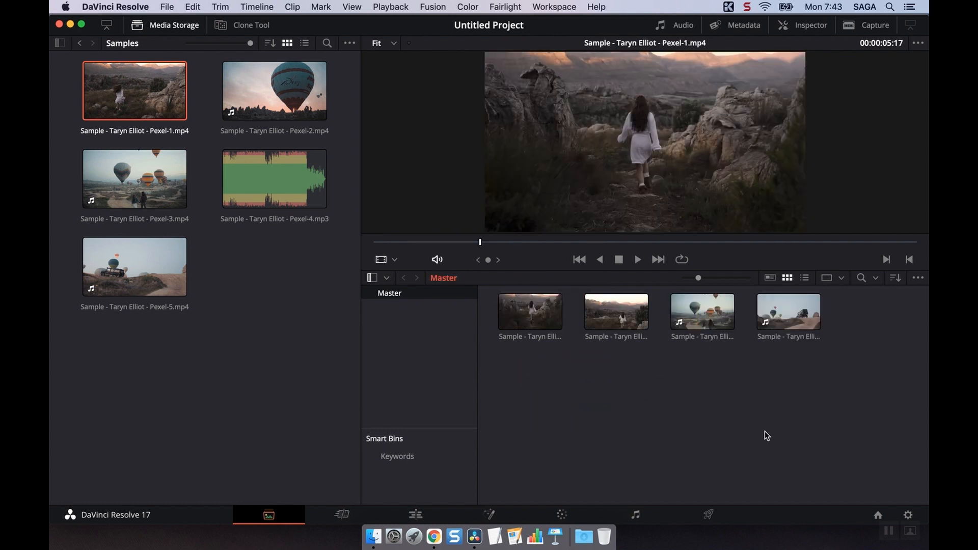
# Preview the Pexel-4 audio clip from Media Storage and add it to the Master bin.
pyautogui.click(291, 306)
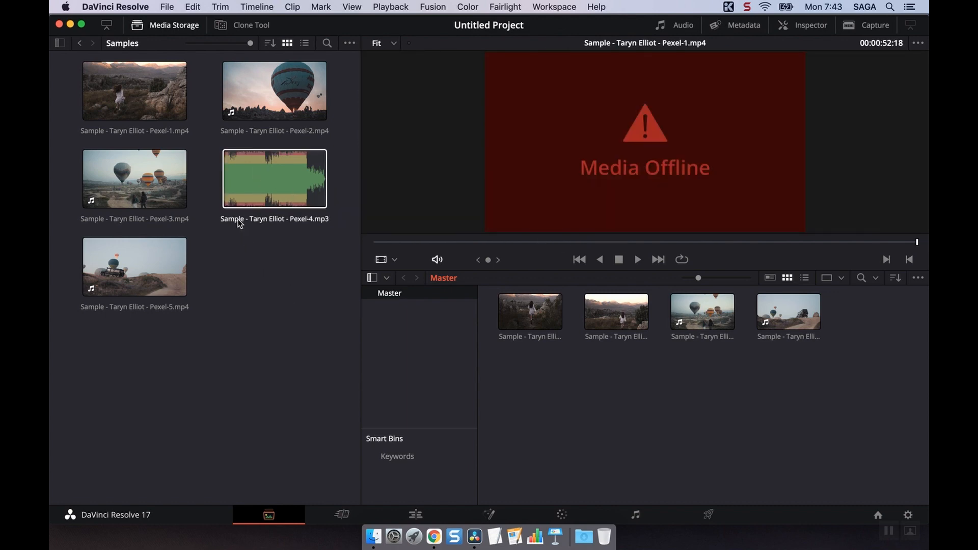
pyautogui.click(226, 195)
pyautogui.press('space')
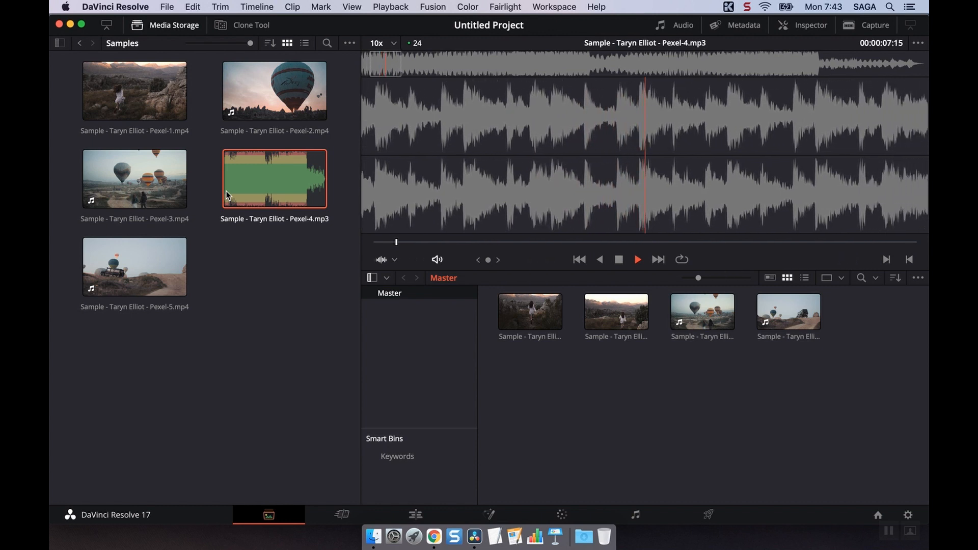
pyautogui.press('space')
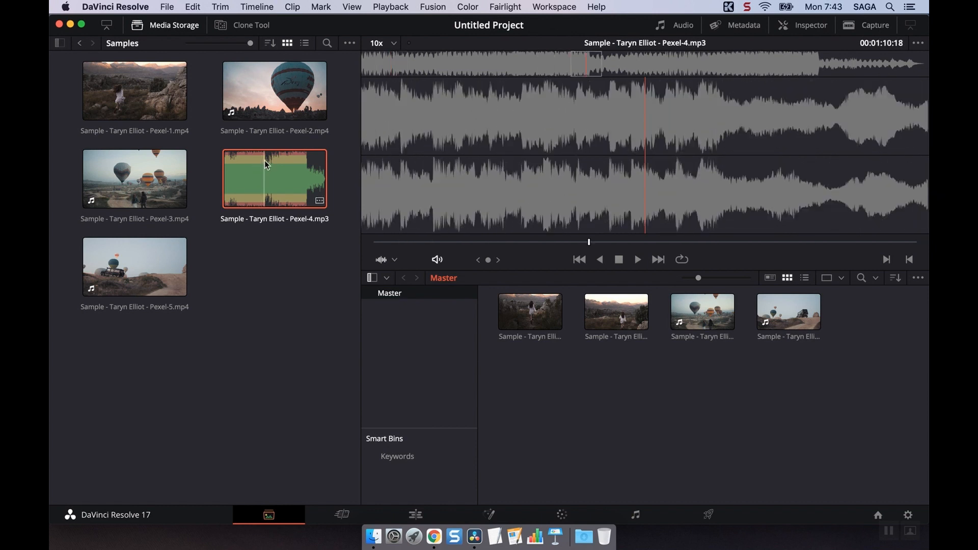
pyautogui.moveTo(272, 176); pyautogui.dragTo(555, 372)
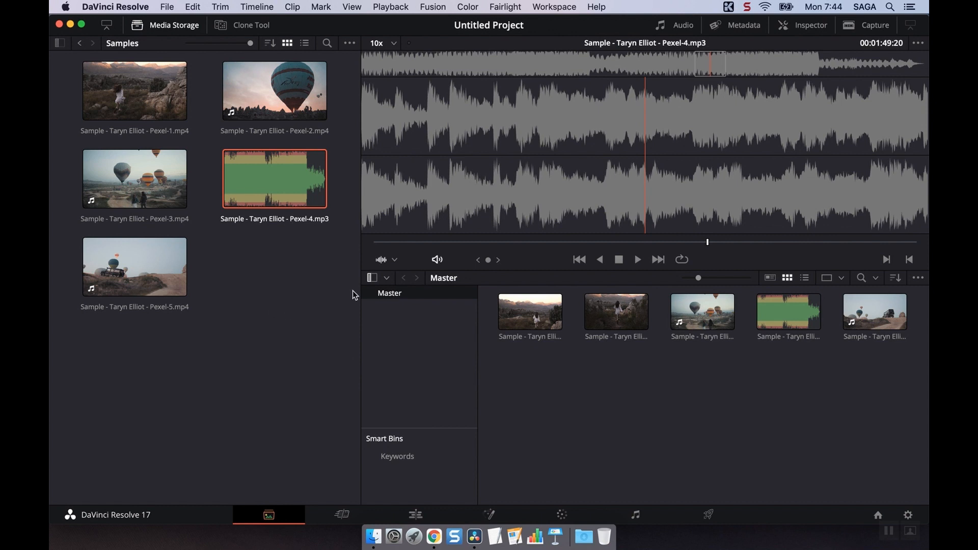
# Hide Media Storage and enlarge the viewer above the media pool to play the first Pexel-1 subclip.
pyautogui.click(158, 25)
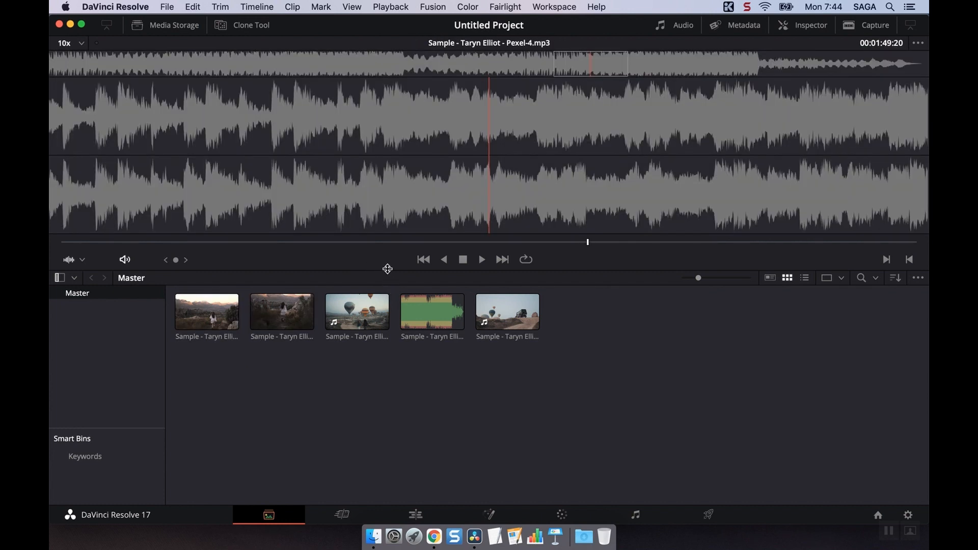
pyautogui.moveTo(387, 268); pyautogui.dragTo(388, 365)
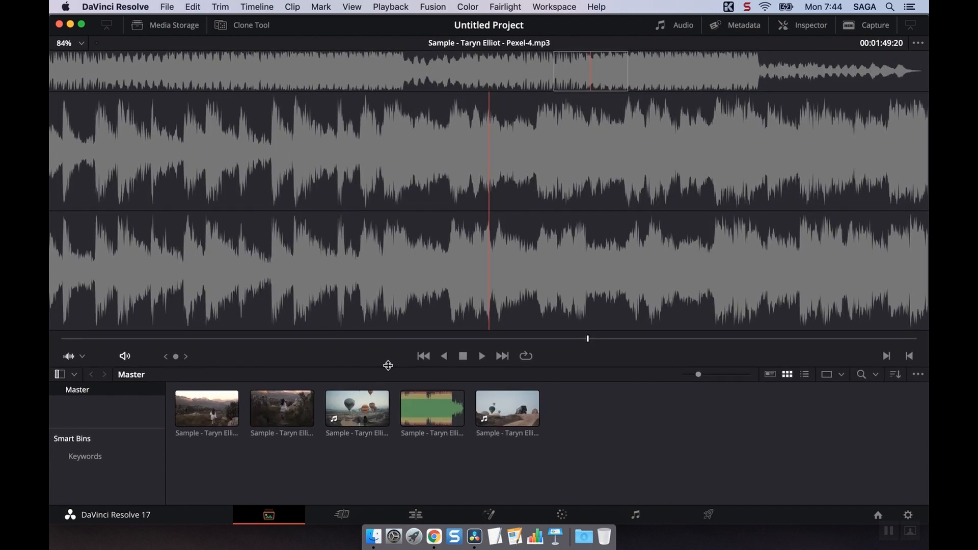
pyautogui.click(204, 410)
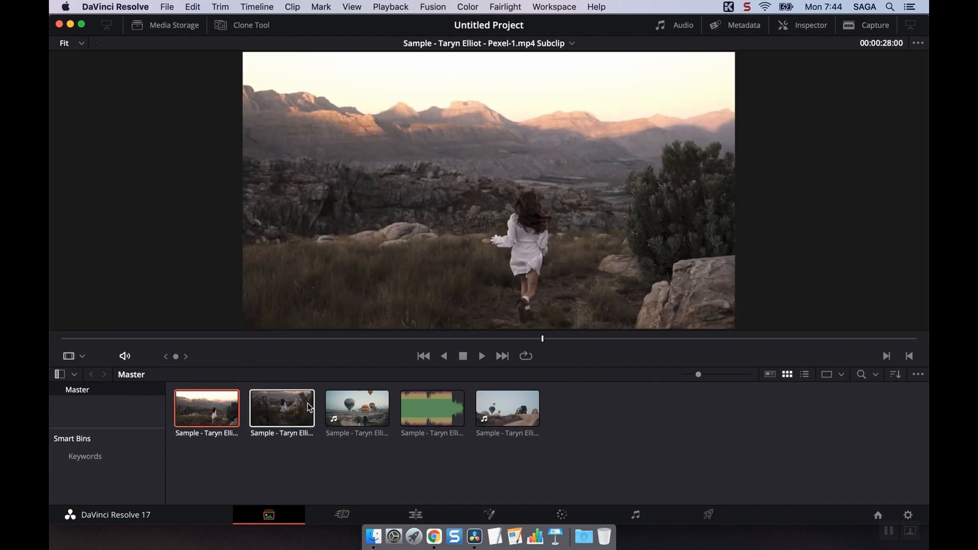
pyautogui.press('space')
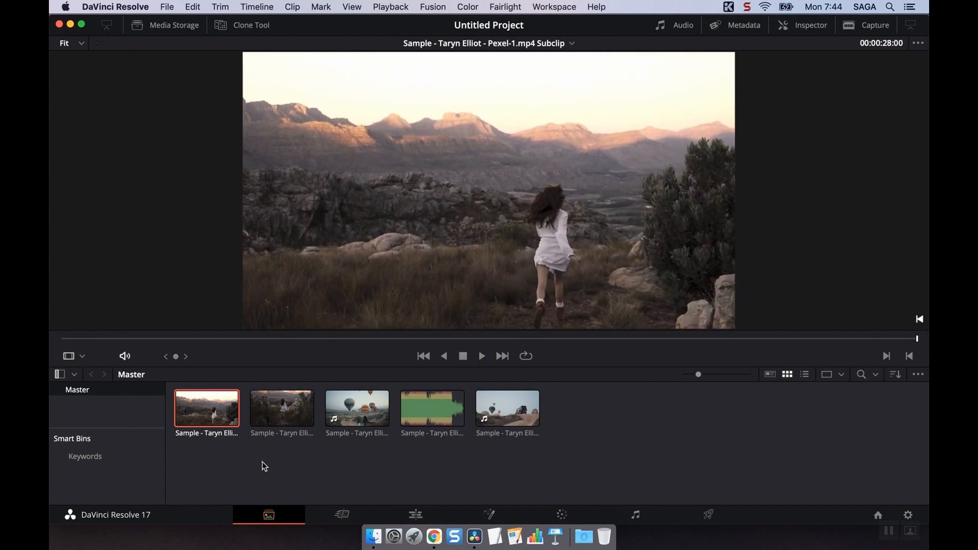
# Show the embedded audio meters, and replace them with the metadata of the selected Pexel-1 subclip.
pyautogui.click(689, 26)
pyautogui.click(447, 401)
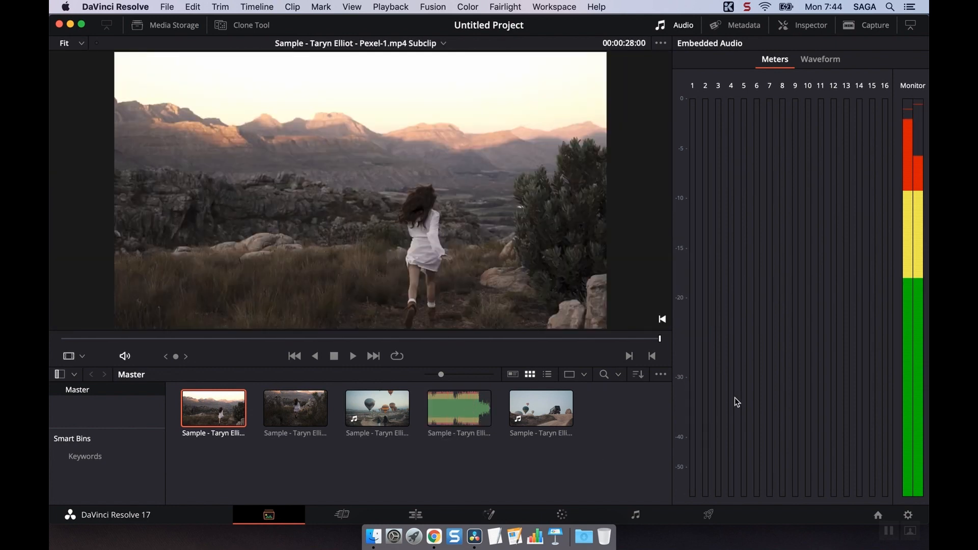
pyautogui.click(740, 27)
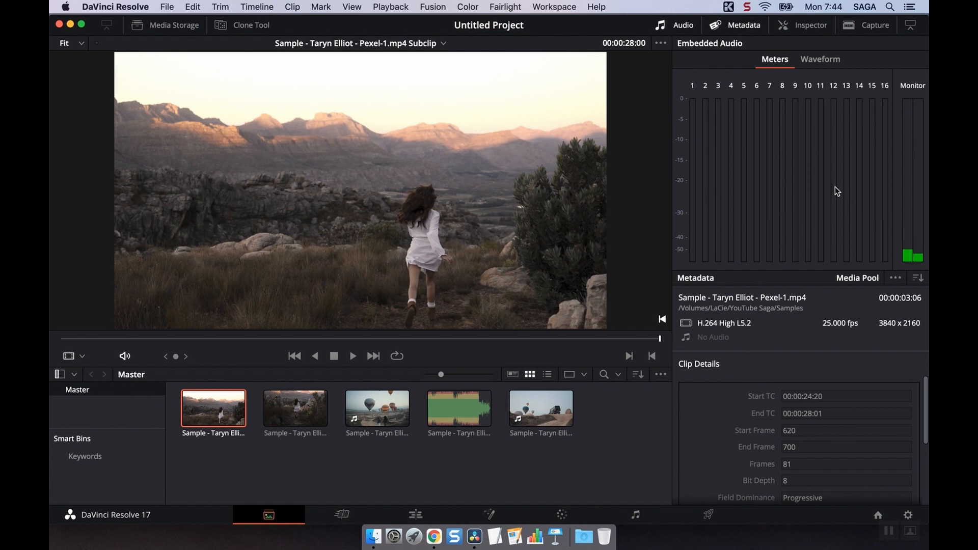
pyautogui.click(684, 26)
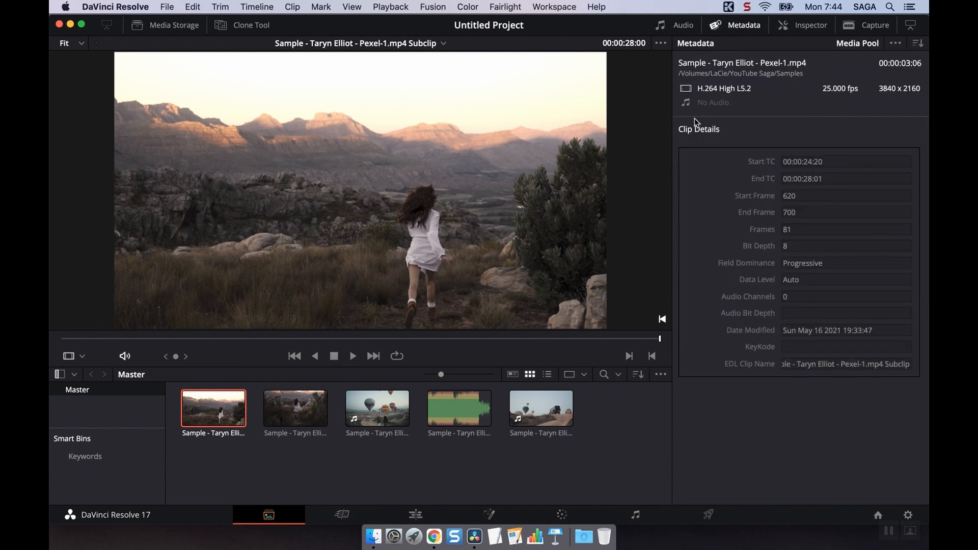
# Examine the Clip Details metadata of the second Pexel-1 subclip, the Pexel-4 audio clip and the first Pexel-1 subclip.
pyautogui.click(296, 416)
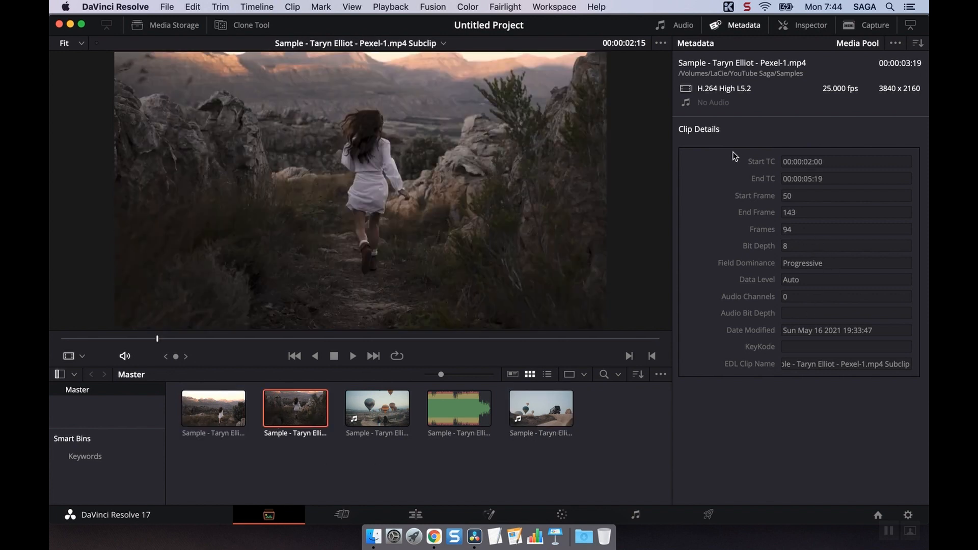
pyautogui.press('Right')
pyautogui.press('Right')
pyautogui.click(919, 43)
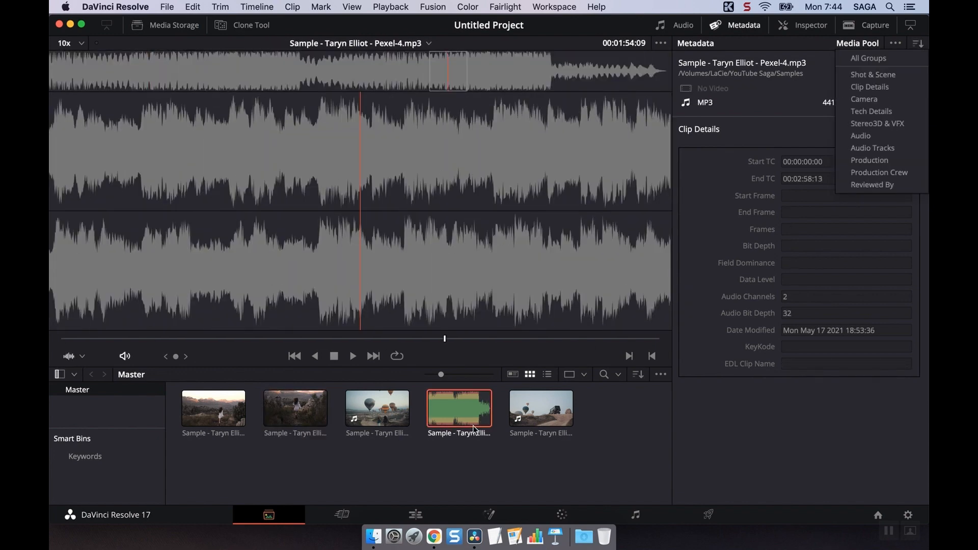
pyautogui.click(200, 411)
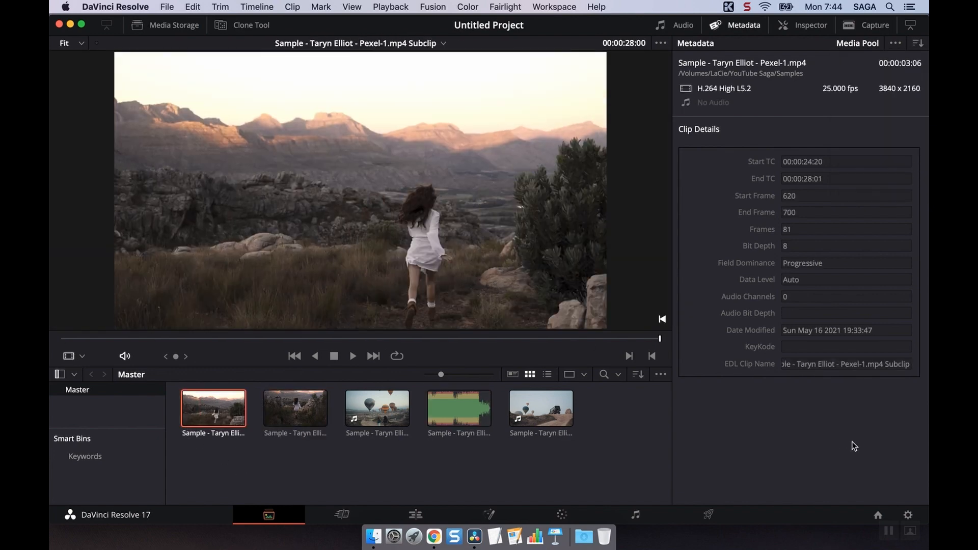
# View the Camera and Tech Details metadata groups of the first subclip, and set the metadata display to All Groups.
pyautogui.click(919, 44)
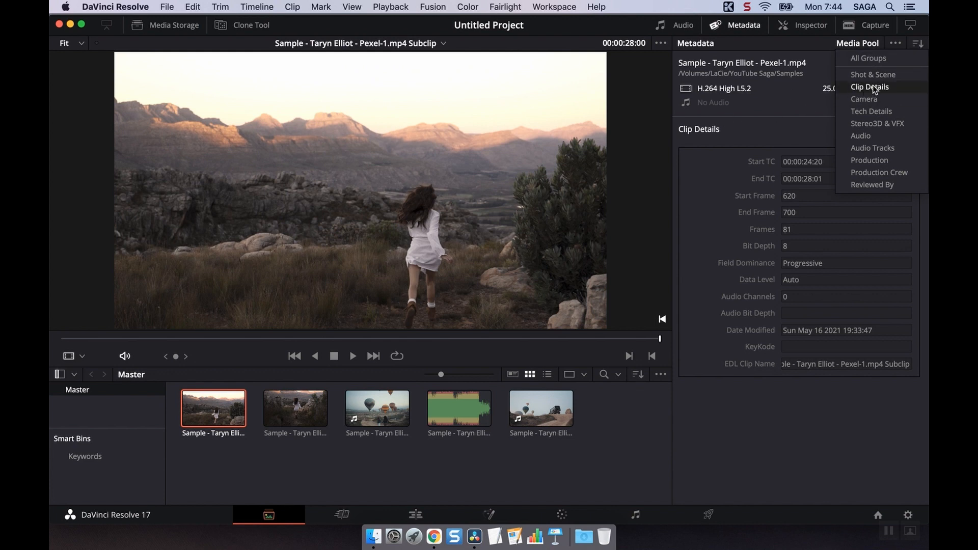
pyautogui.click(879, 97)
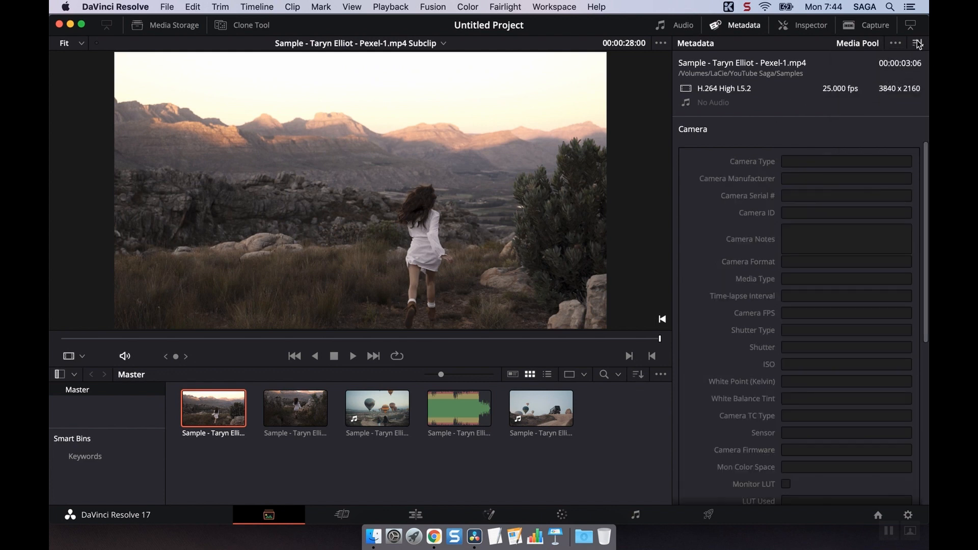
pyautogui.click(918, 44)
pyautogui.click(899, 110)
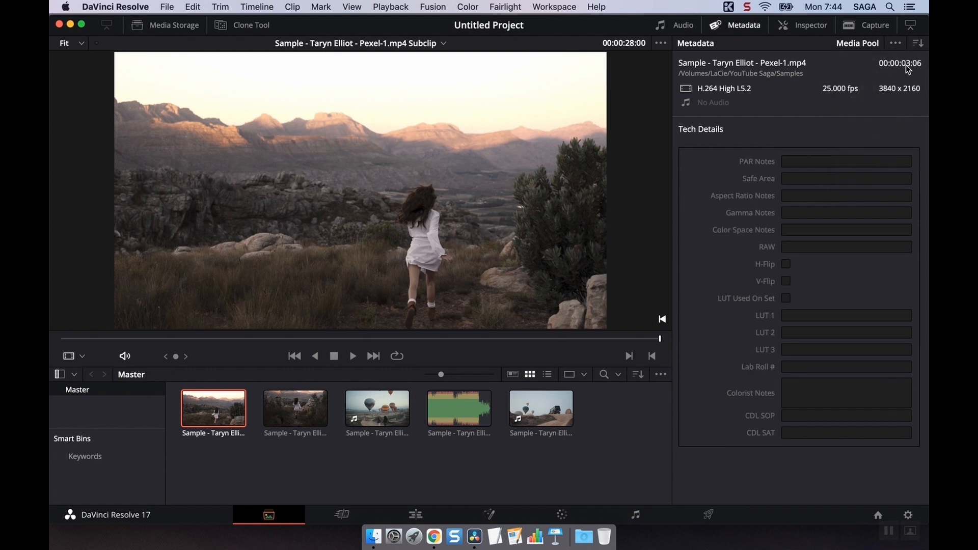
pyautogui.click(918, 45)
pyautogui.click(878, 61)
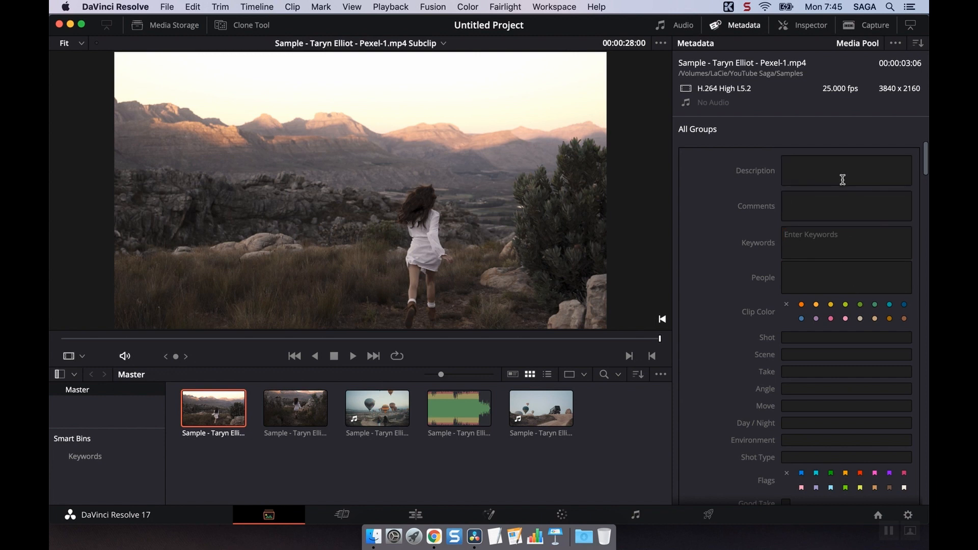
# Show Media Storage again and compare the Description, Comments and Keywords fields of the Pexel-1 subclip with those of the Pexel-1 source clip.
pyautogui.click(845, 207)
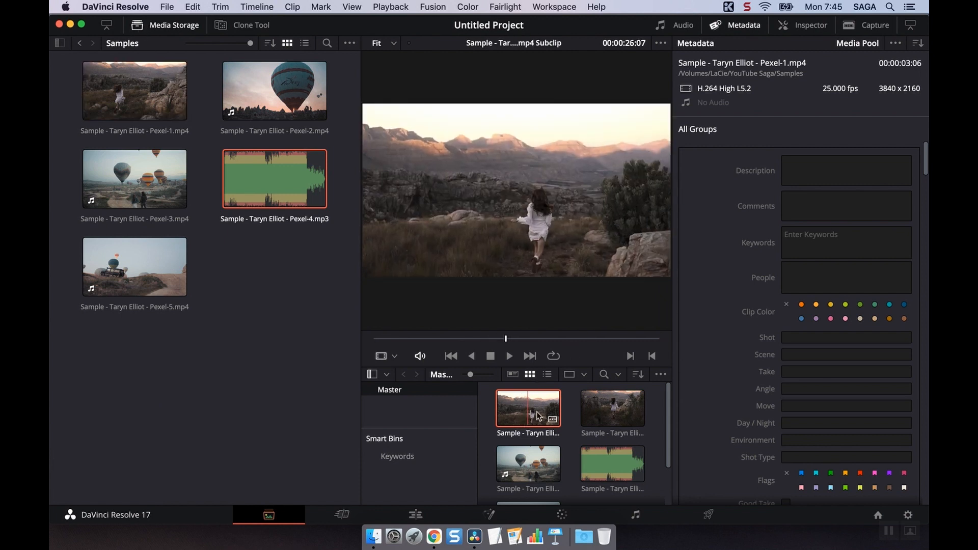
pyautogui.click(821, 163)
pyautogui.click(823, 204)
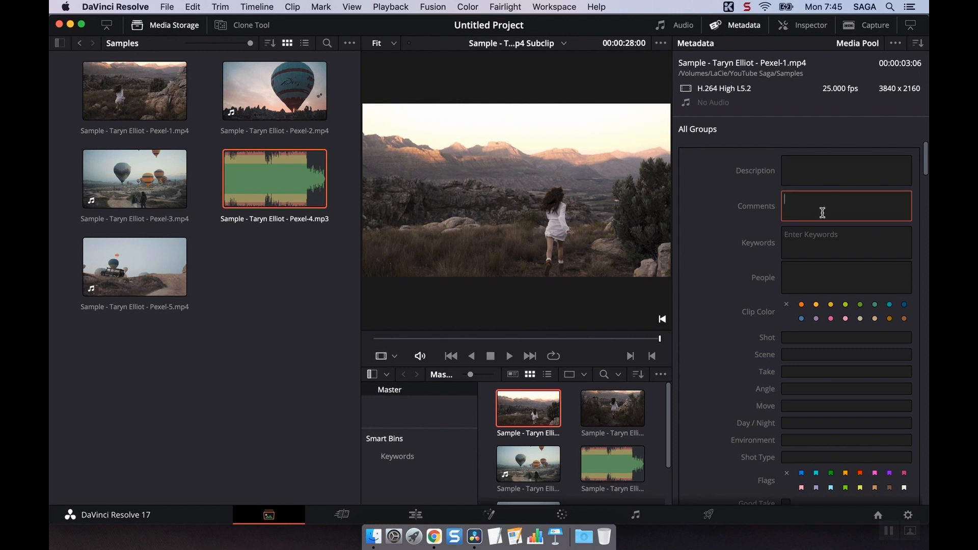
pyautogui.click(826, 237)
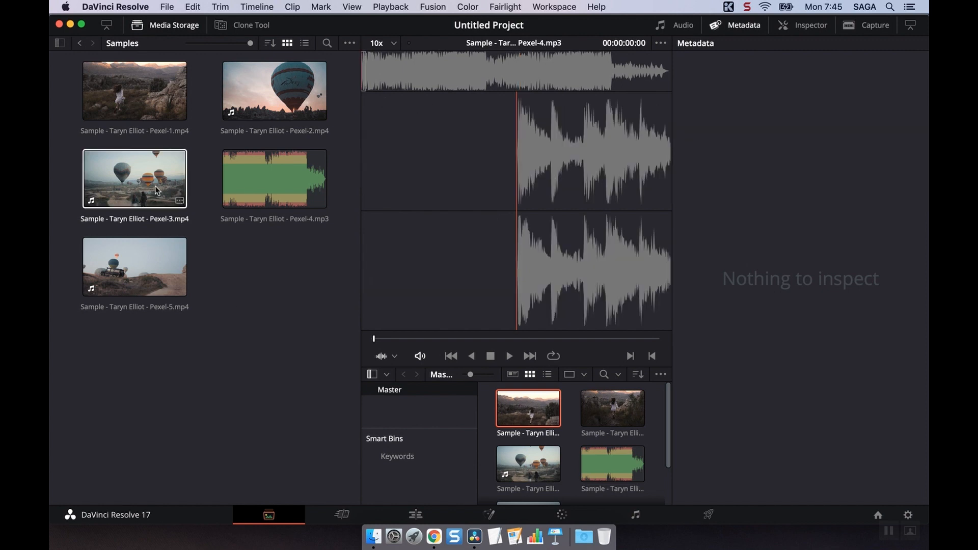
pyautogui.click(121, 180)
pyautogui.click(157, 109)
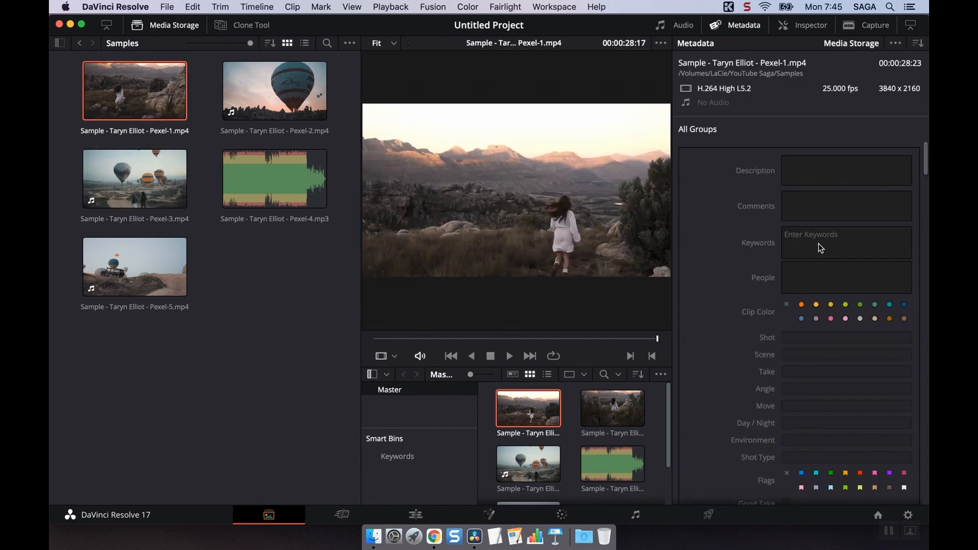
# Compare the editable metadata fields of the Pexel-2 source clip with those of the second Pexel-1 subclip in the media pool.
pyautogui.click(275, 91)
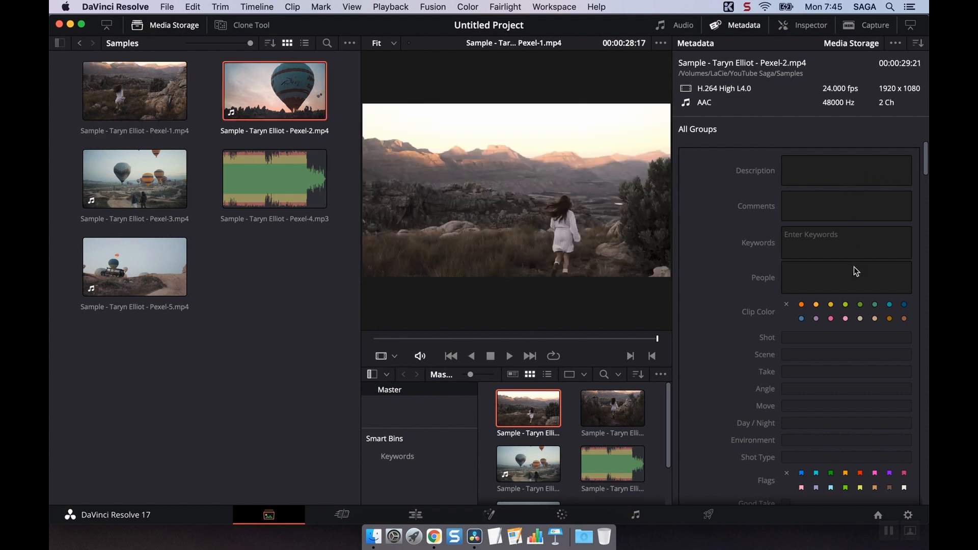
pyautogui.click(627, 415)
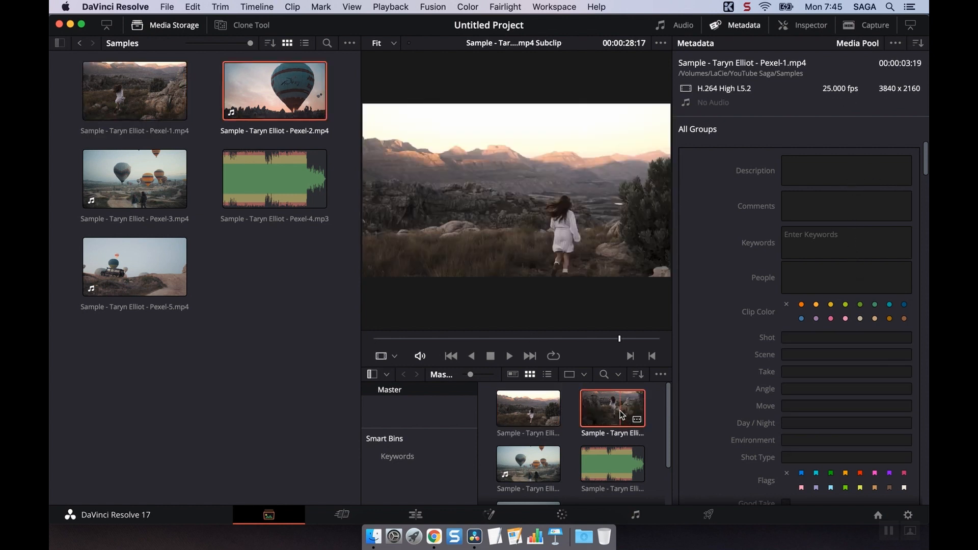
pyautogui.click(845, 179)
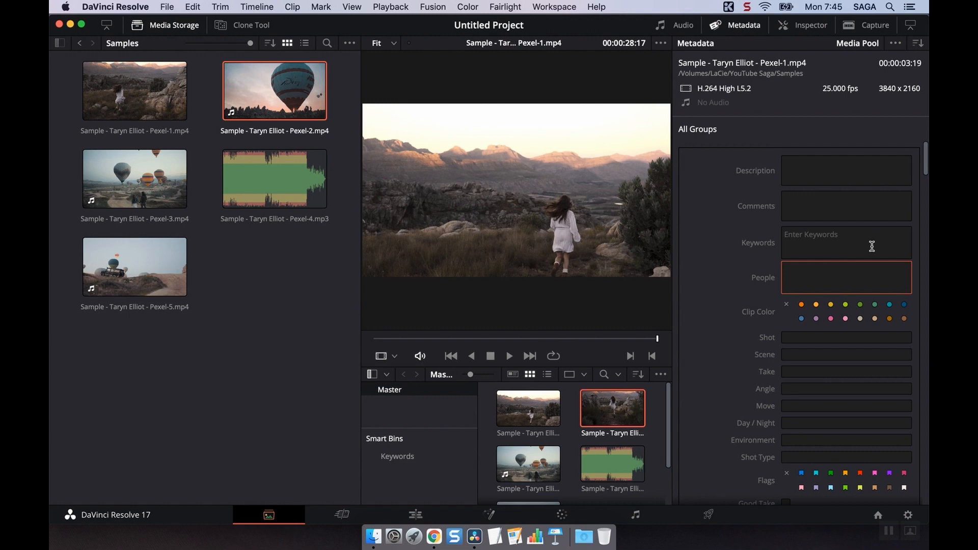
# Replace the metadata with the Inspector's video settings for the second Pexel-1 subclip, and hide Media Storage.
pyautogui.click(746, 30)
pyautogui.click(791, 29)
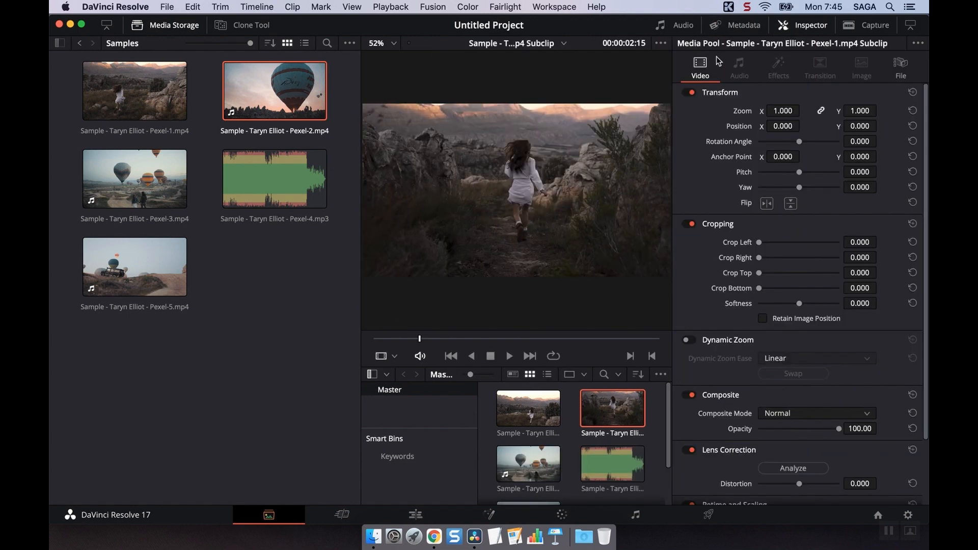
pyautogui.click(73, 81)
pyautogui.click(149, 29)
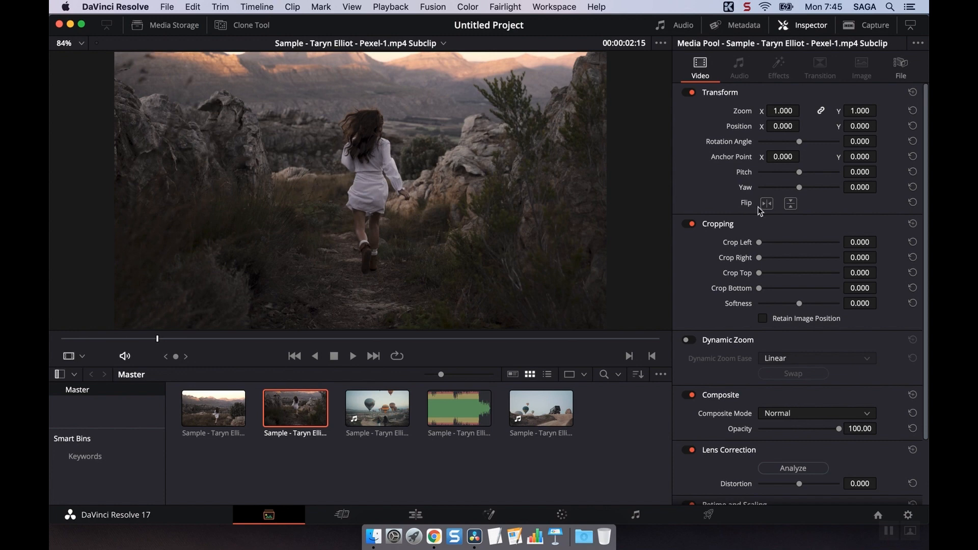
# Show the Inspector's audio settings for the Pexel-4 clip, and shrink the Inspector so the media pool spans the full width.
pyautogui.click(435, 413)
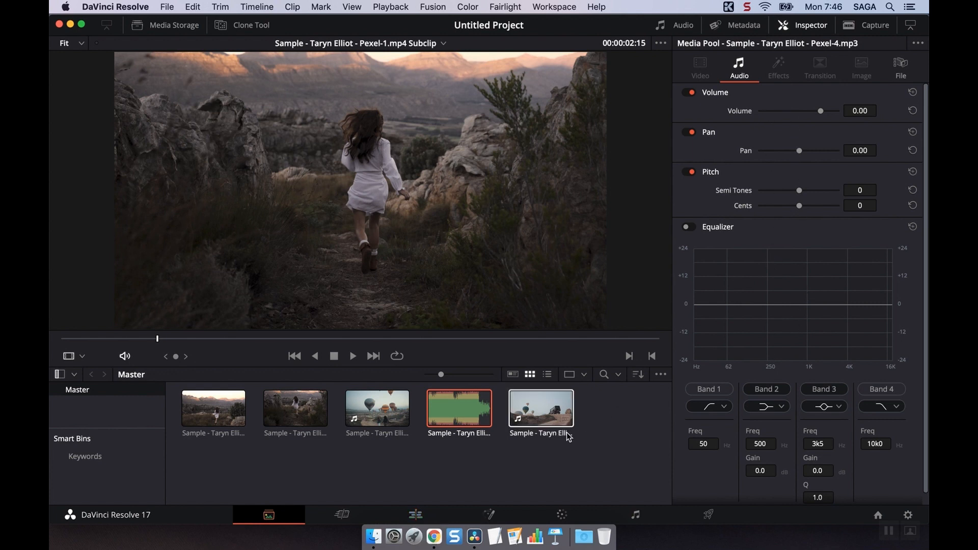
pyautogui.click(911, 25)
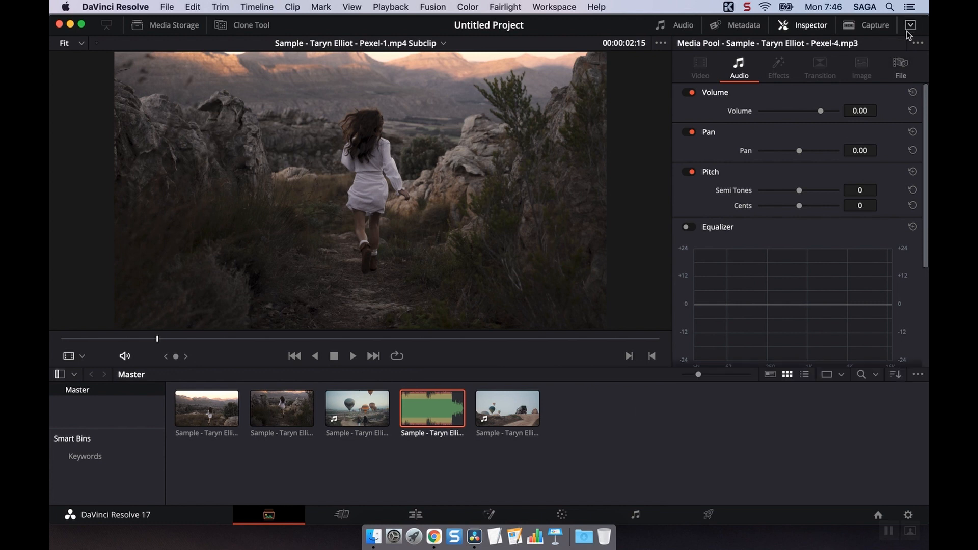
pyautogui.scroll(-5, 816, 255)
pyautogui.scroll(5, 817, 255)
# Hide the Inspector and enlarge the media pool area by reducing the viewer's height.
pyautogui.click(807, 26)
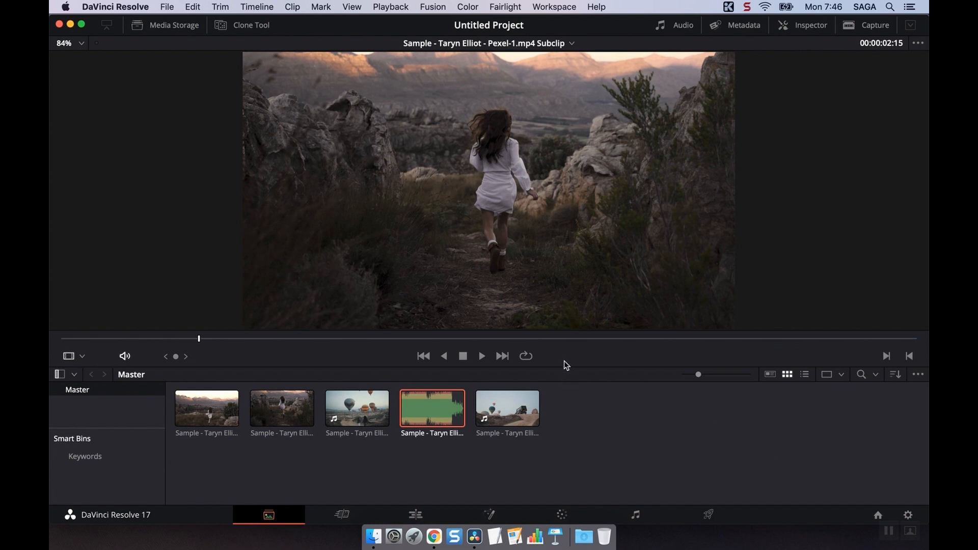
pyautogui.moveTo(564, 363); pyautogui.dragTo(567, 273)
pyautogui.click(589, 413)
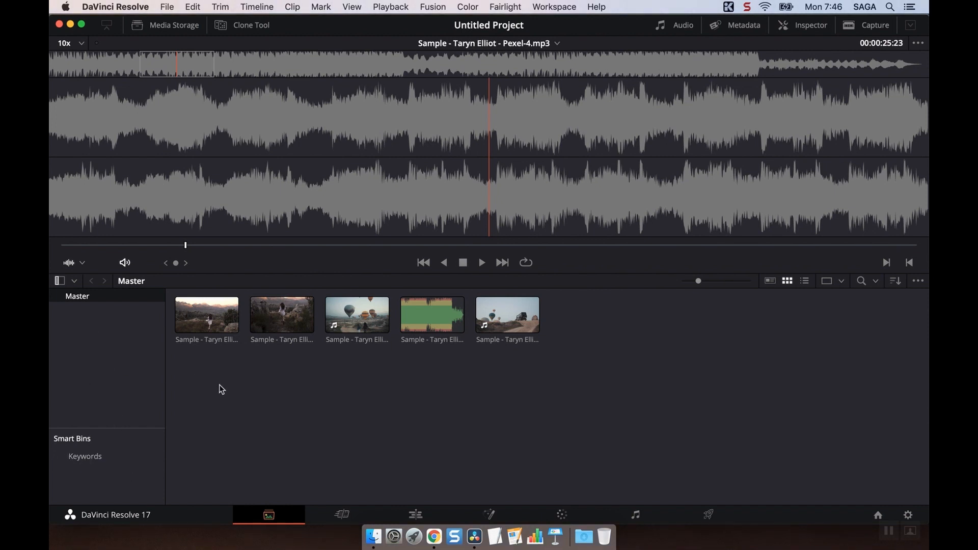
# Select both Pexel-1 subclips in the media pool and create a bin with them.
pyautogui.click(230, 317)
pyautogui.click(252, 315)
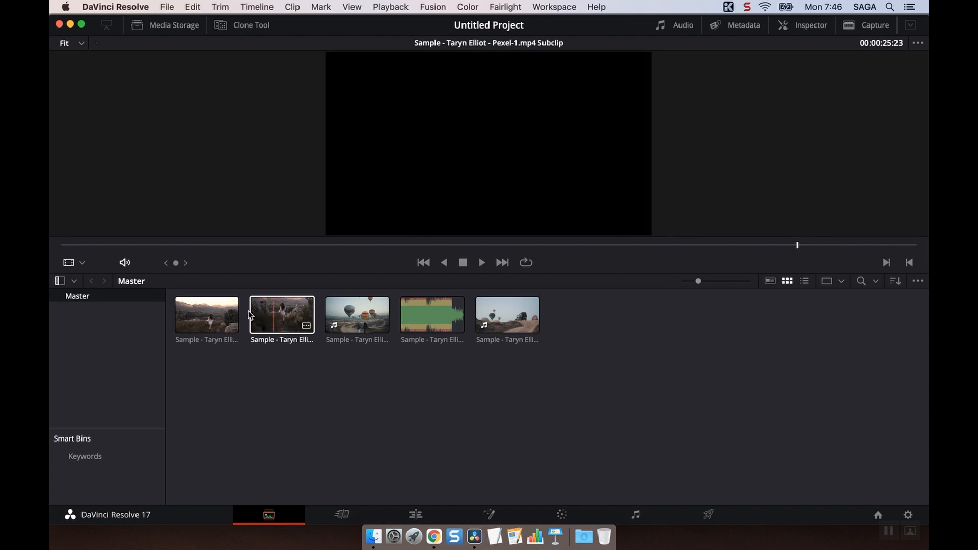
pyautogui.click(235, 317)
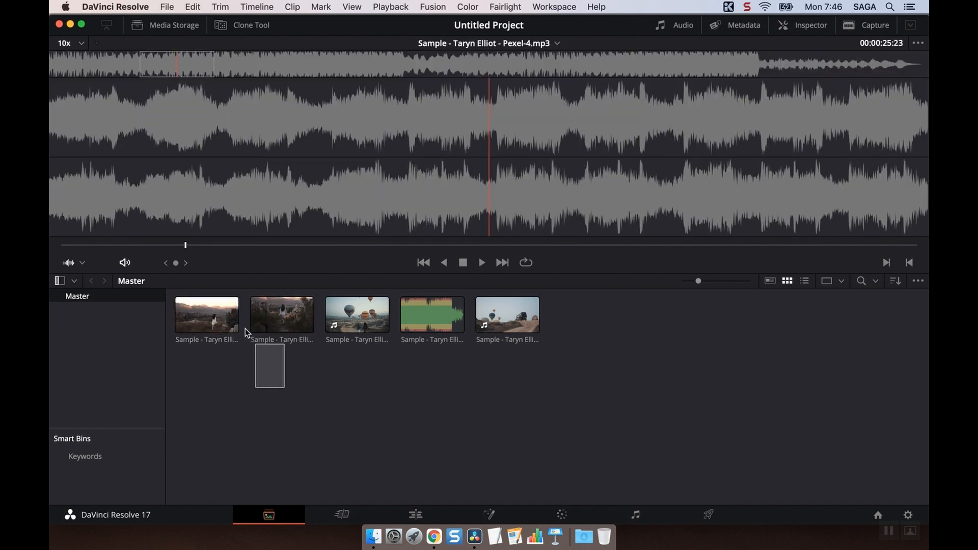
pyautogui.moveTo(246, 329); pyautogui.dragTo(203, 321)
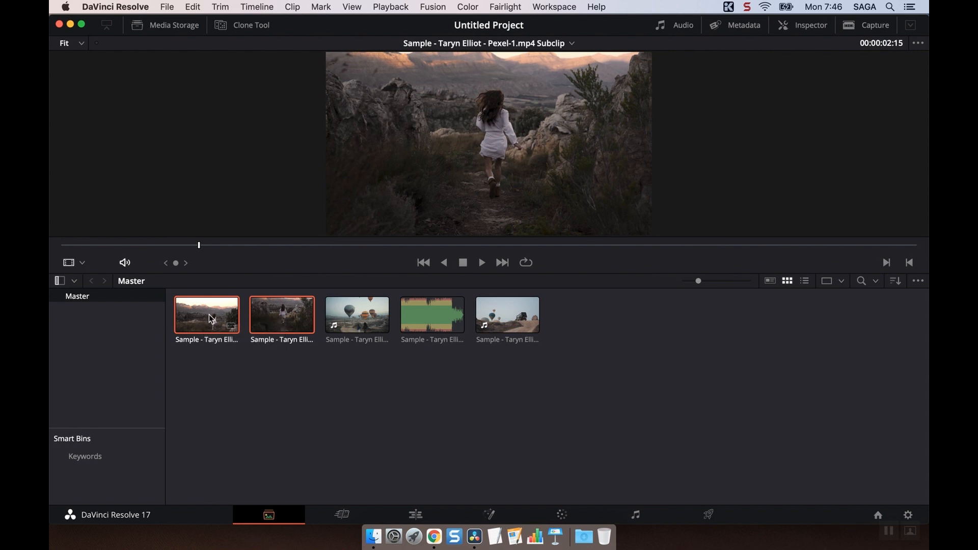
pyautogui.rightClick(209, 316)
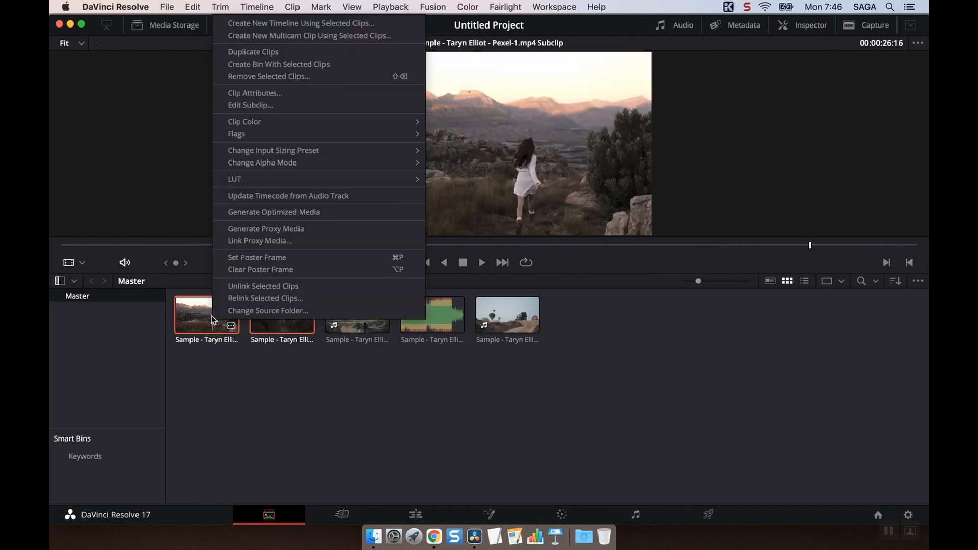
pyautogui.click(257, 64)
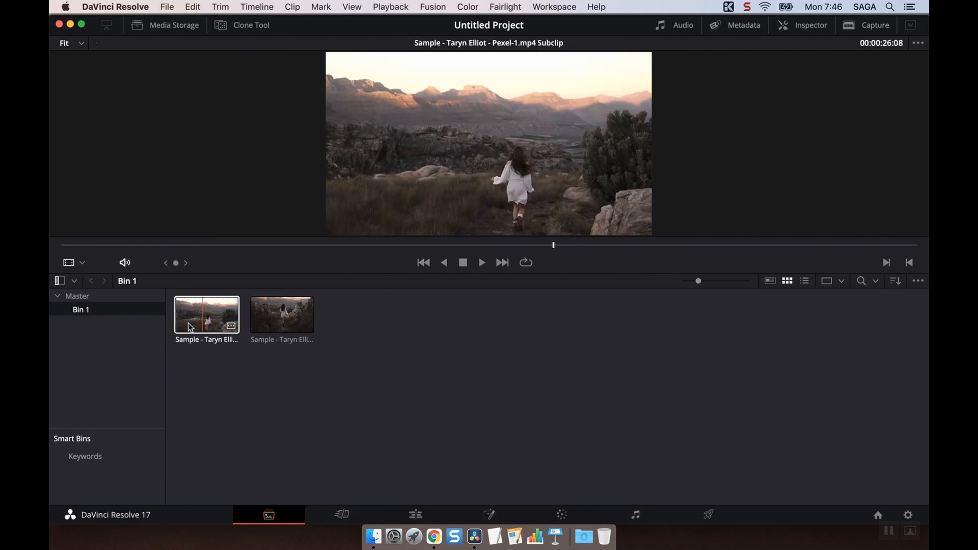
# Return to the Master bin and create a bin with the Pexel-3 balloon clip.
pyautogui.click(75, 297)
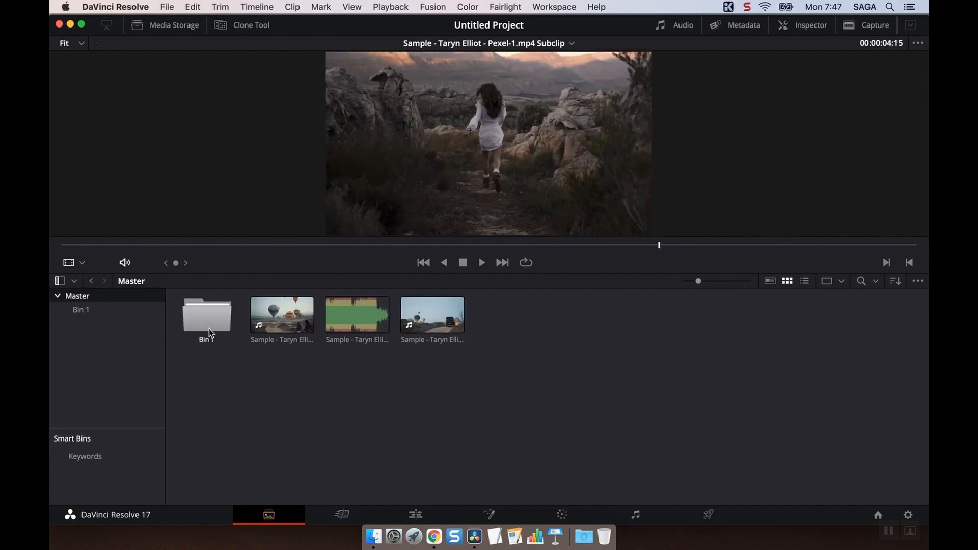
pyautogui.rightClick(276, 324)
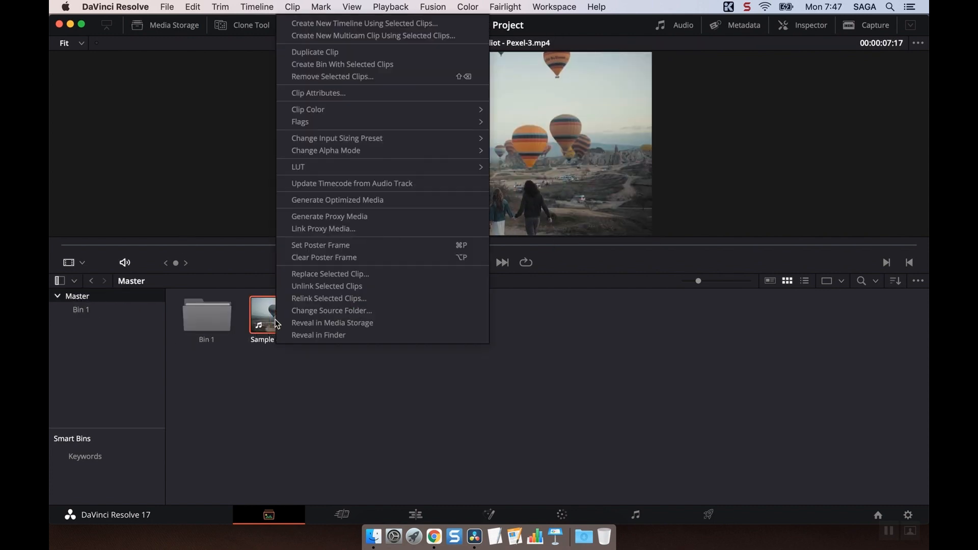
pyautogui.click(307, 65)
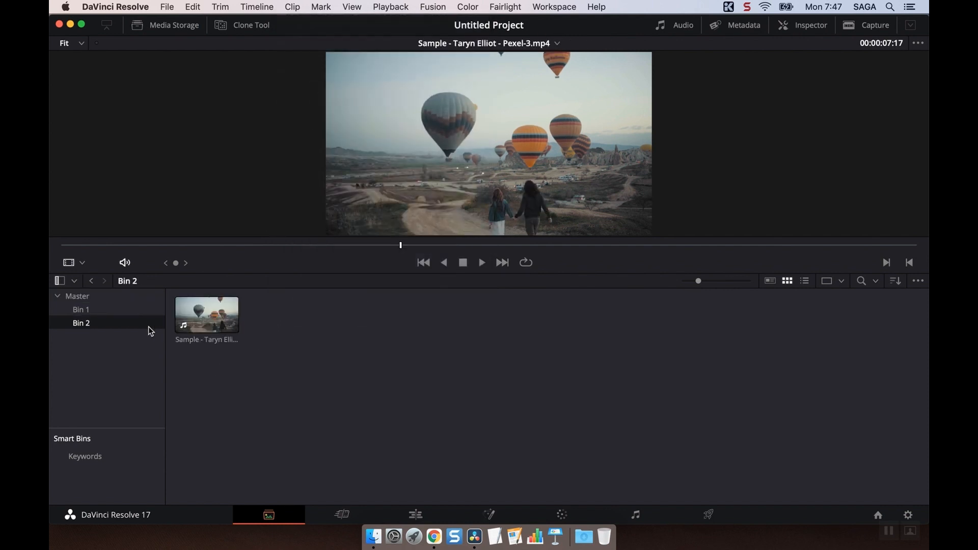
# Return to the Master bin and create a bin with the Pexel-5 car clip.
pyautogui.click(89, 297)
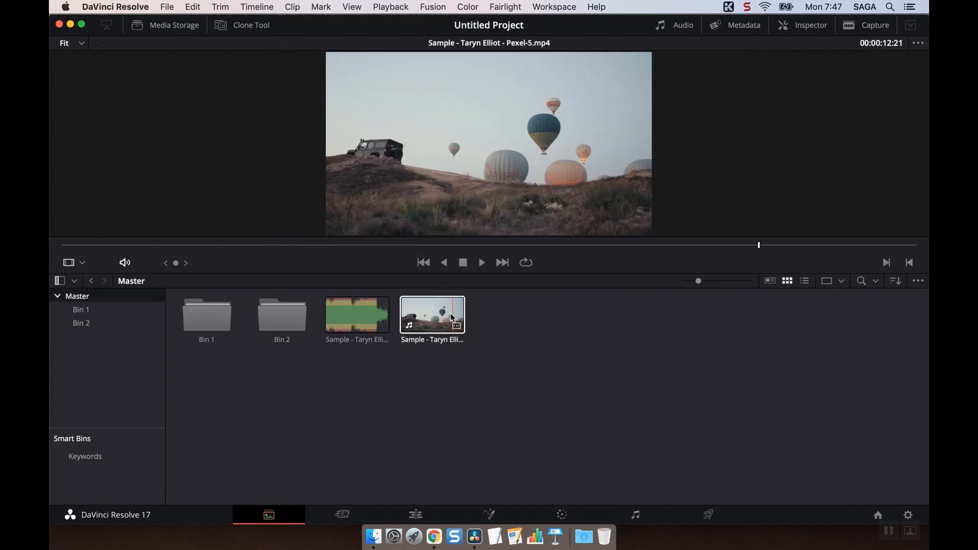
pyautogui.rightClick(436, 311)
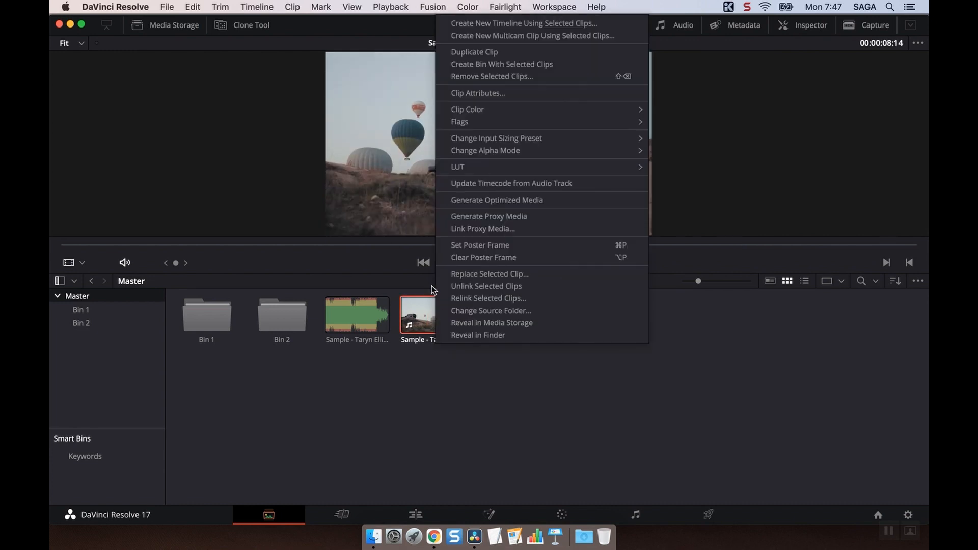
pyautogui.click(485, 64)
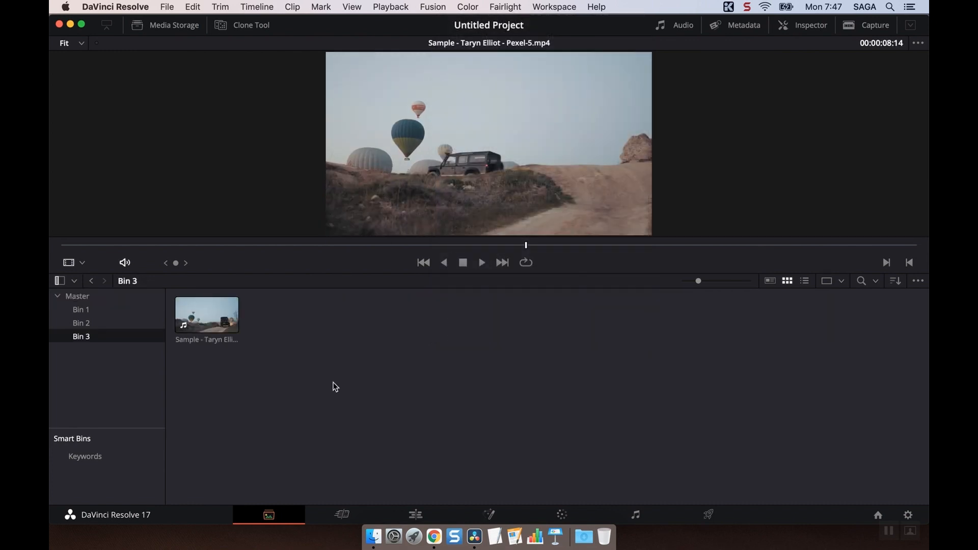
# Rename Bin 1 as Woman Footage.
pyautogui.click(80, 311)
pyautogui.rightClick(80, 311)
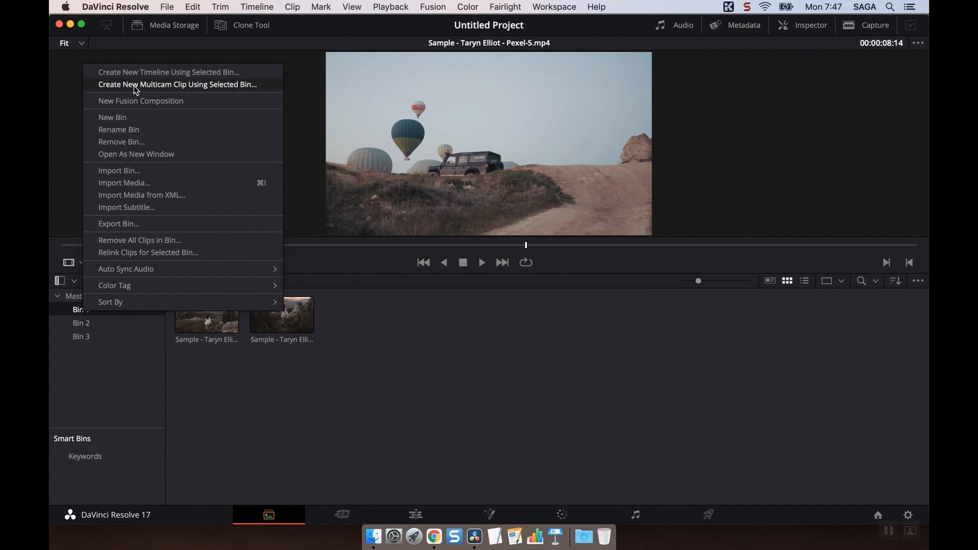
pyautogui.click(144, 130)
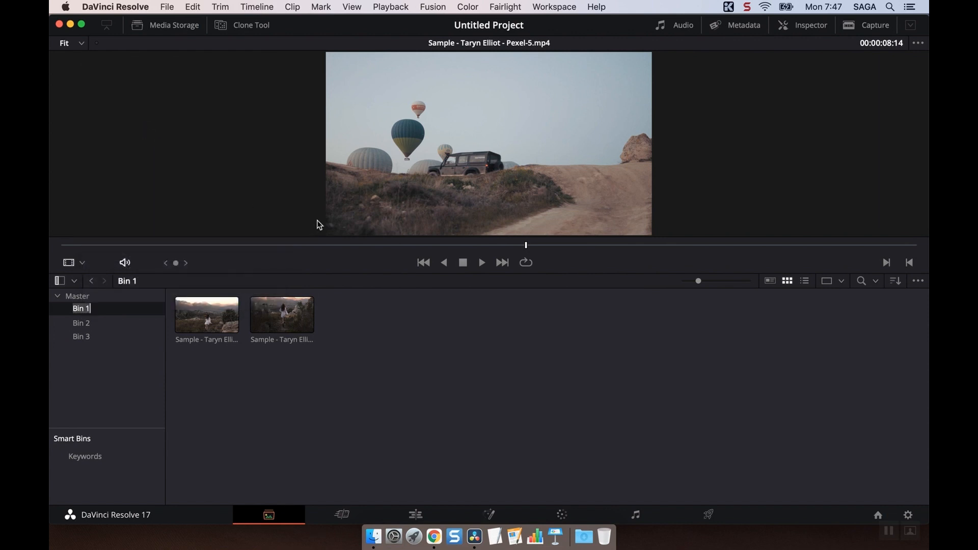
pyautogui.write('Woman Footage')
pyautogui.press('Return')
# Rename Bin 2 as Balloon Footage.
pyautogui.click(102, 323)
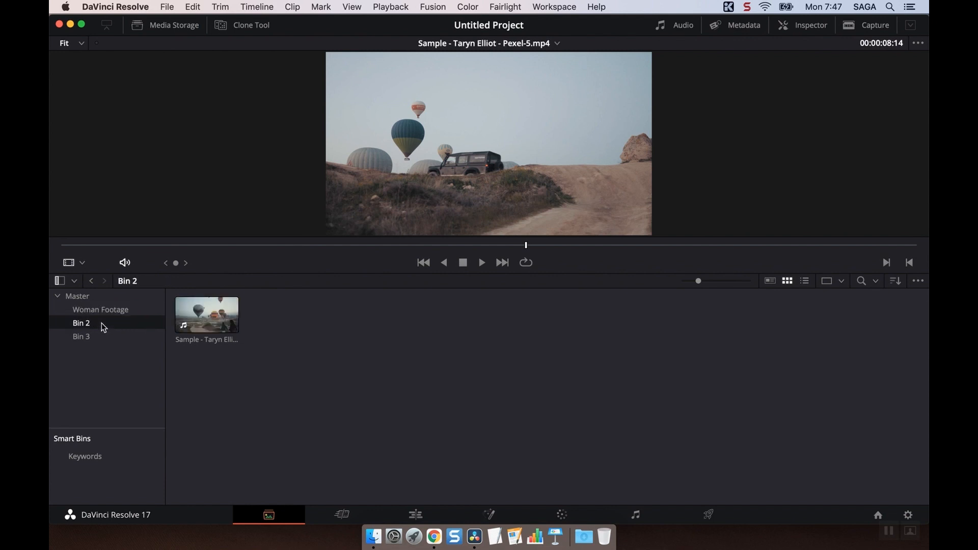
pyautogui.rightClick(102, 323)
pyautogui.click(155, 141)
pyautogui.write('Balloon Footage')
pyautogui.press('Return')
# Rename Bin 3 as Car Footage.
pyautogui.click(104, 344)
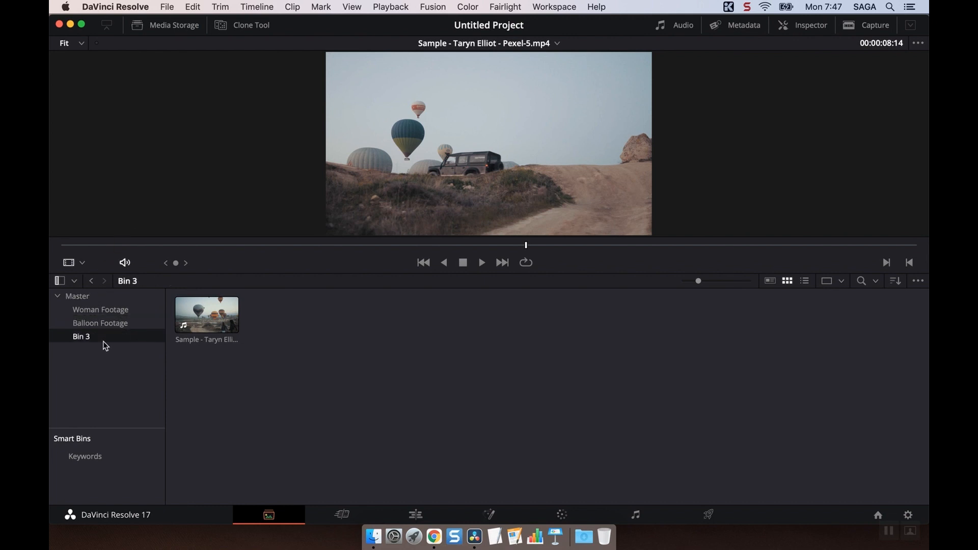
pyautogui.rightClick(105, 345)
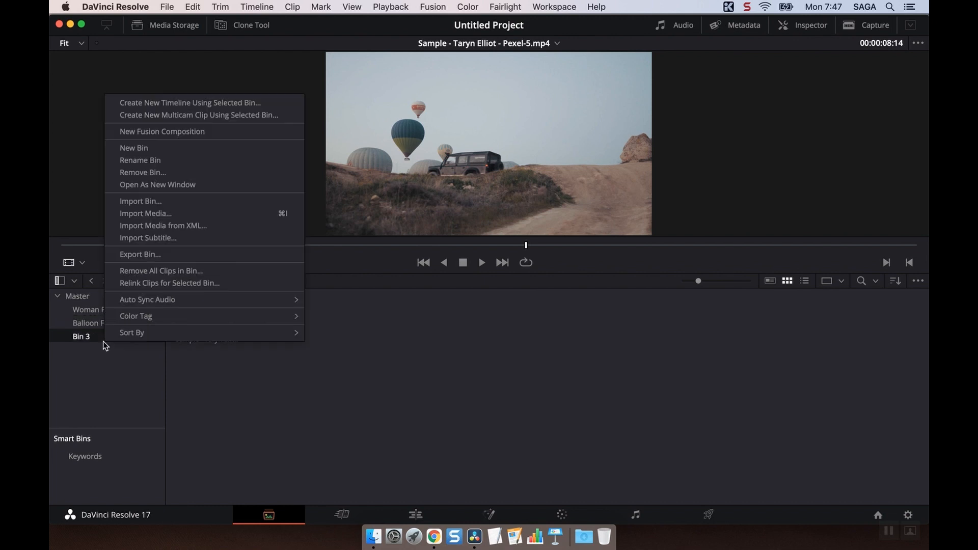
pyautogui.click(197, 161)
pyautogui.write('Car Footage')
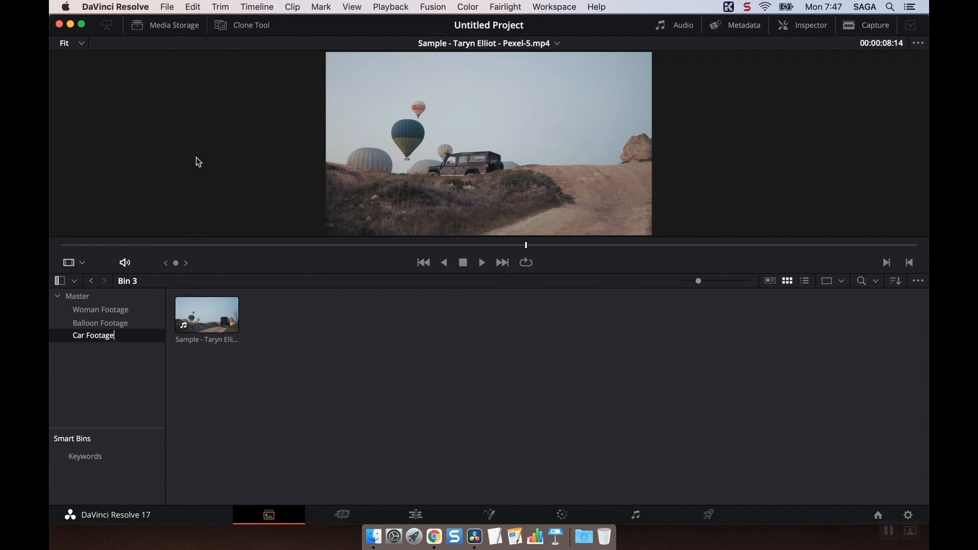
pyautogui.press('Return')
# On the Edit page, show the Master bin's contents as smaller thumbnails and select the Pexel-4 audio clip.
pyautogui.click(414, 513)
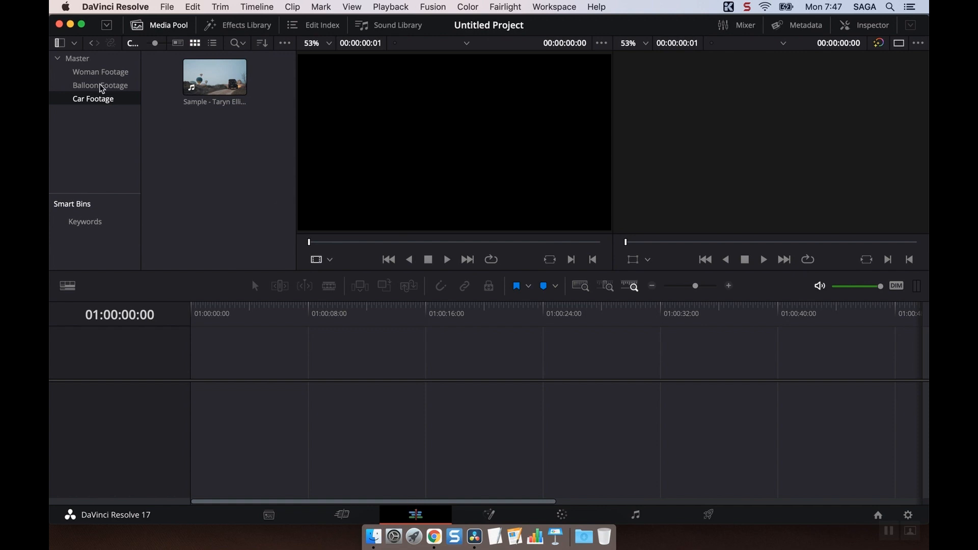
pyautogui.click(76, 58)
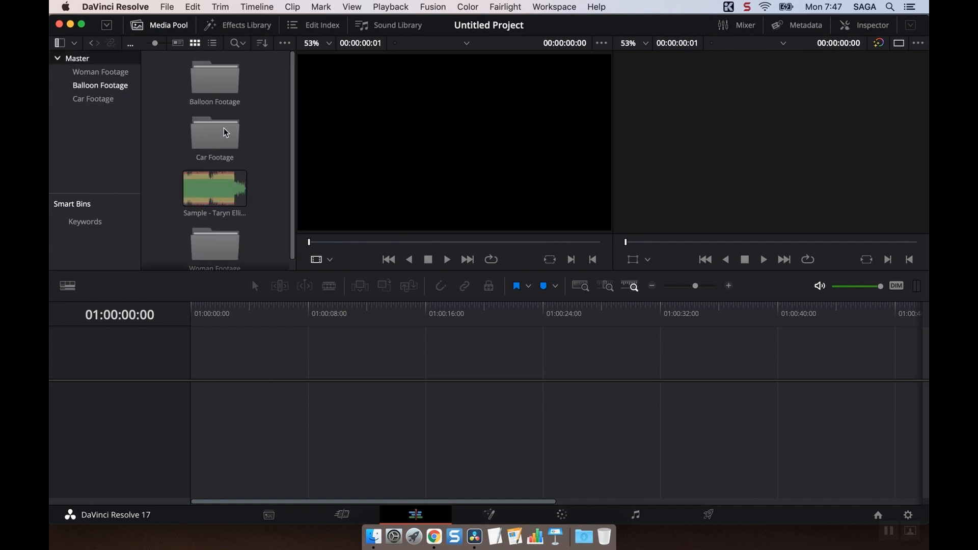
pyautogui.click(210, 43)
pyautogui.click(194, 43)
pyautogui.moveTo(155, 43); pyautogui.dragTo(146, 45)
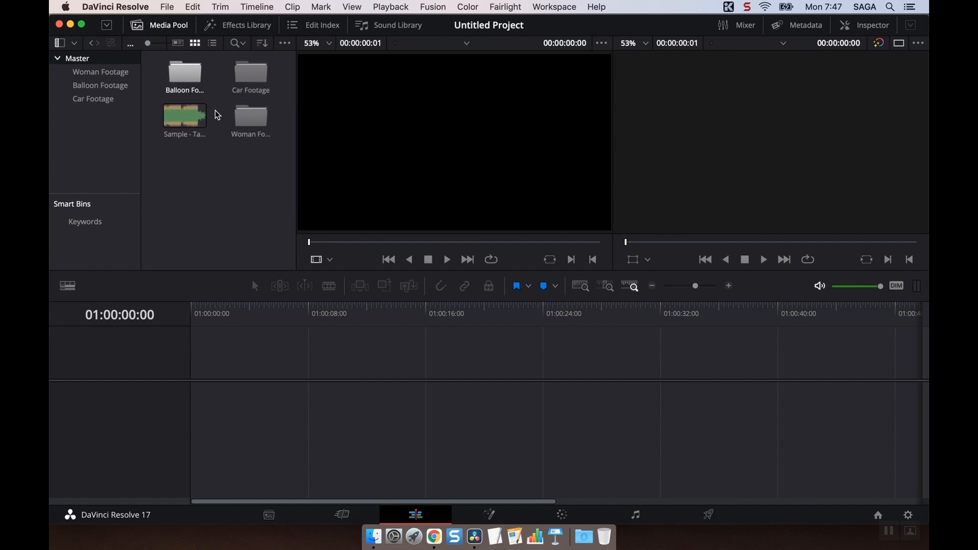
pyautogui.click(186, 116)
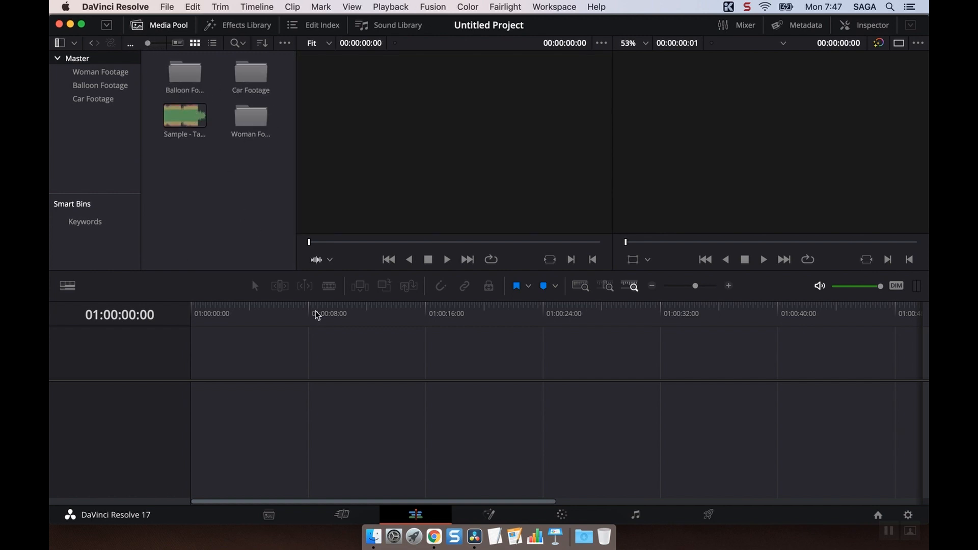
# View the same bins in the Cut page's media pool, and return to the Media page.
pyautogui.click(335, 516)
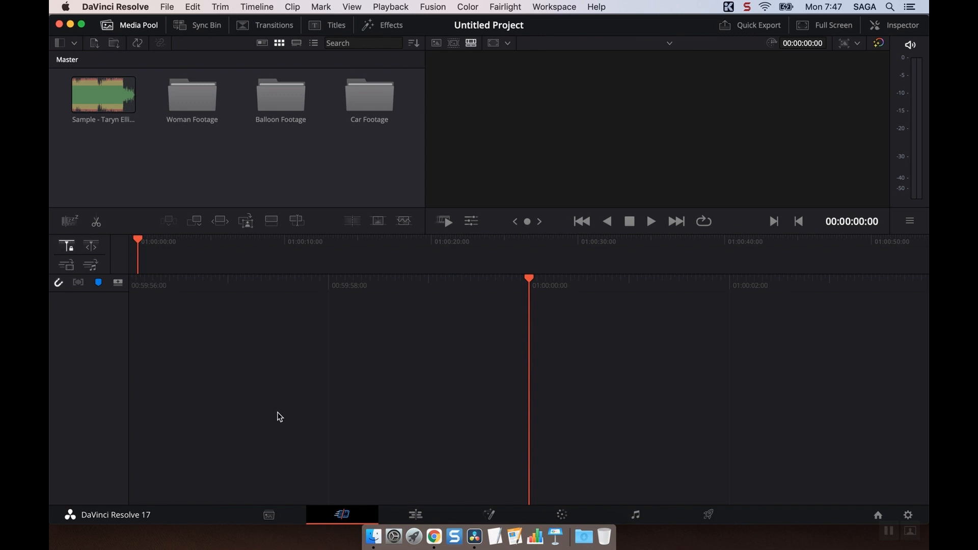
pyautogui.click(268, 515)
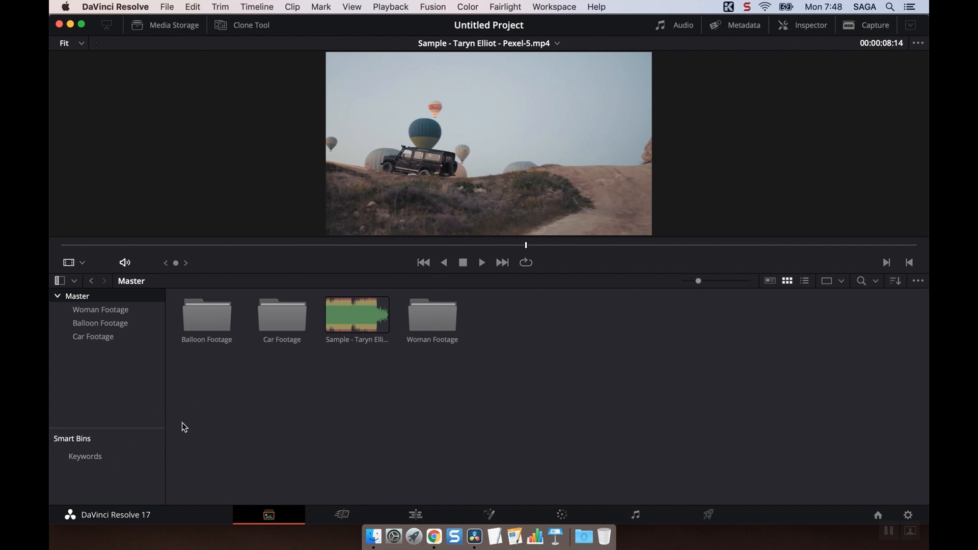
# Start a new smart bin and review the property categories available for its rule.
pyautogui.rightClick(93, 474)
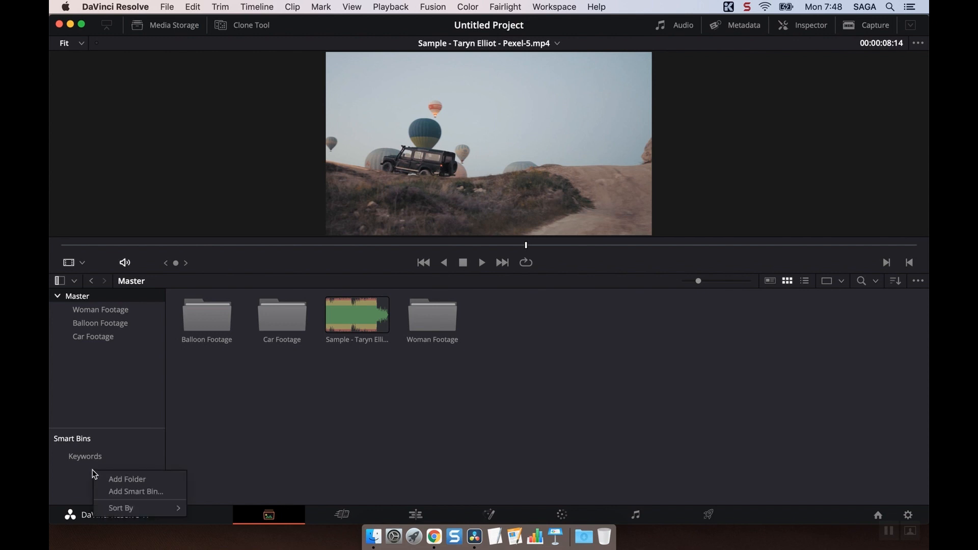
pyautogui.click(123, 493)
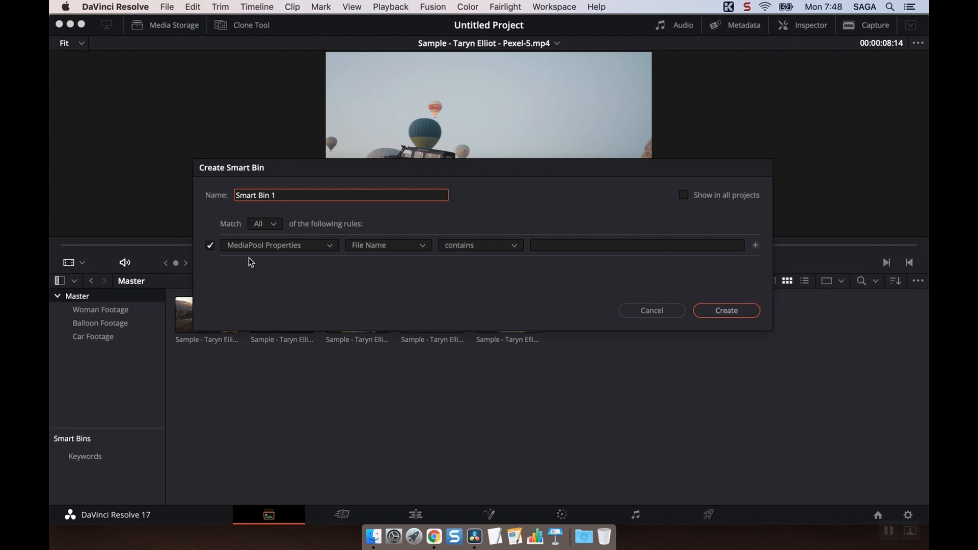
pyautogui.click(255, 246)
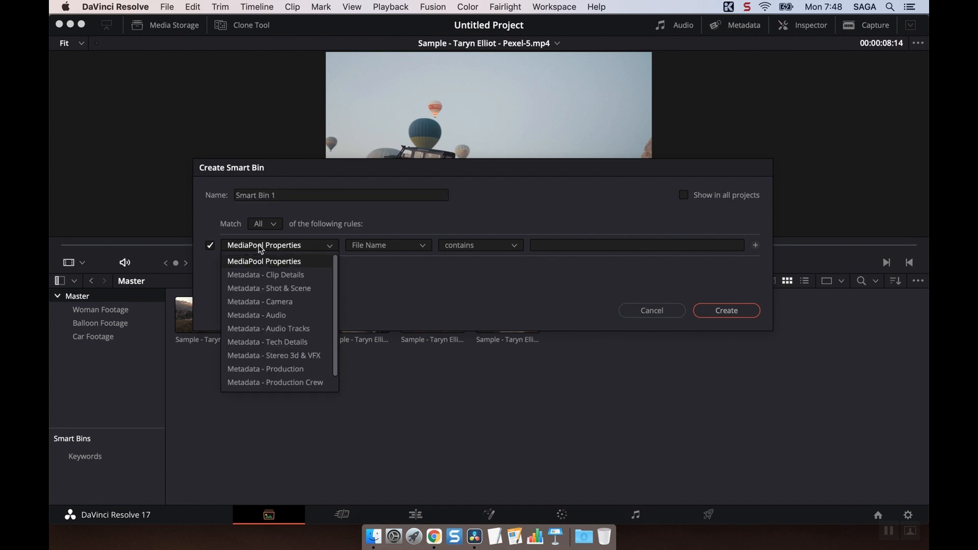
pyautogui.click(392, 271)
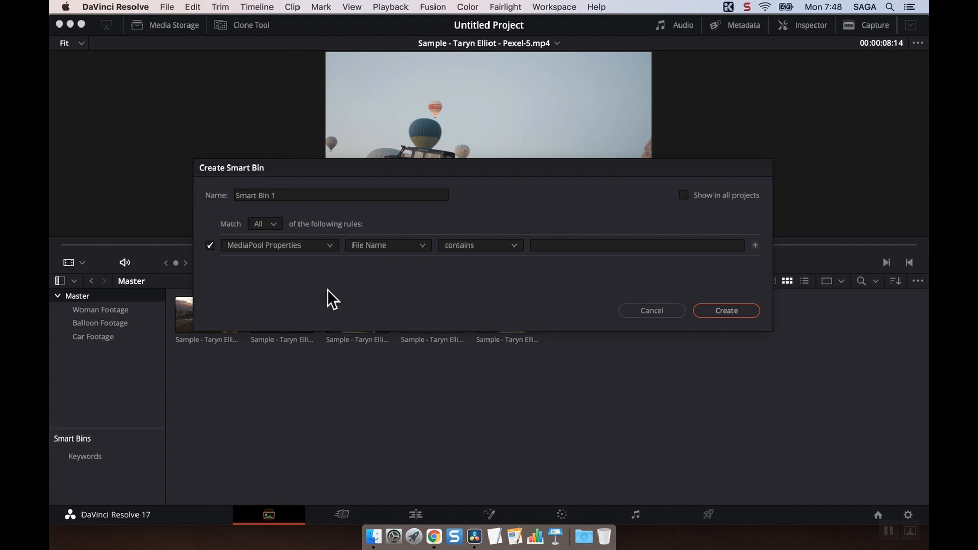
# Add three extra filter rules to the new smart bin and remove them again.
pyautogui.click(755, 245)
pyautogui.click(756, 245)
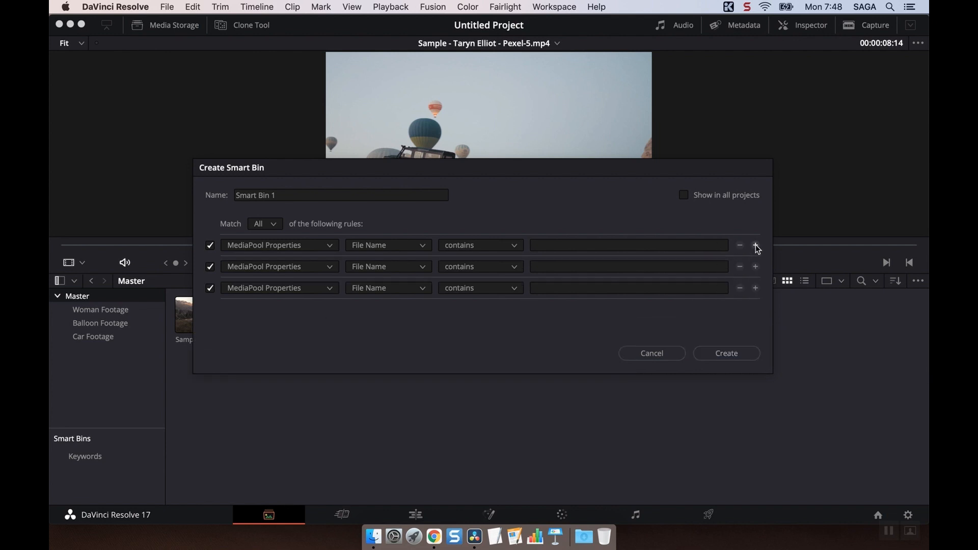
pyautogui.click(755, 245)
pyautogui.click(740, 288)
pyautogui.click(740, 288)
pyautogui.click(740, 266)
# Create the smart bin with the rule File Name contains 2 and the name Smart Bin For Number 2.
pyautogui.click(588, 247)
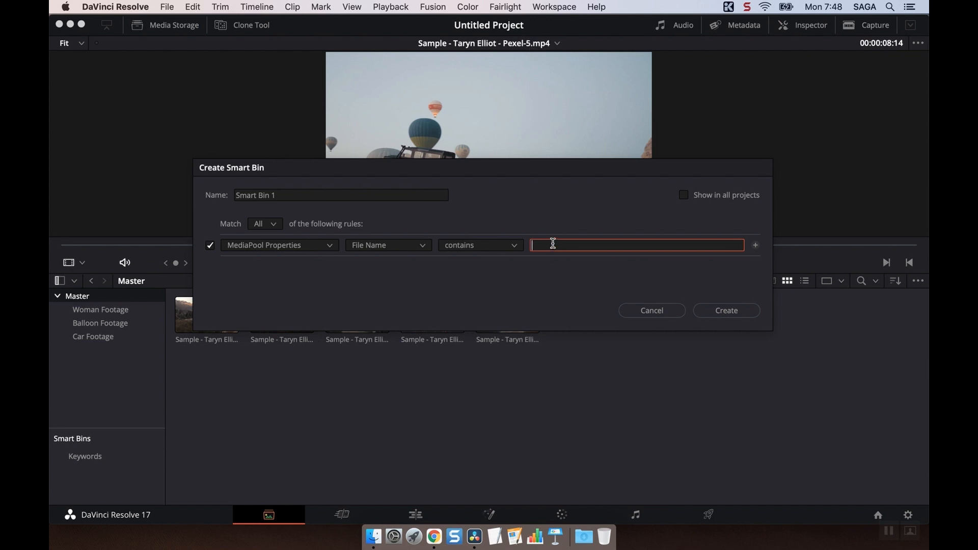
pyautogui.write('2')
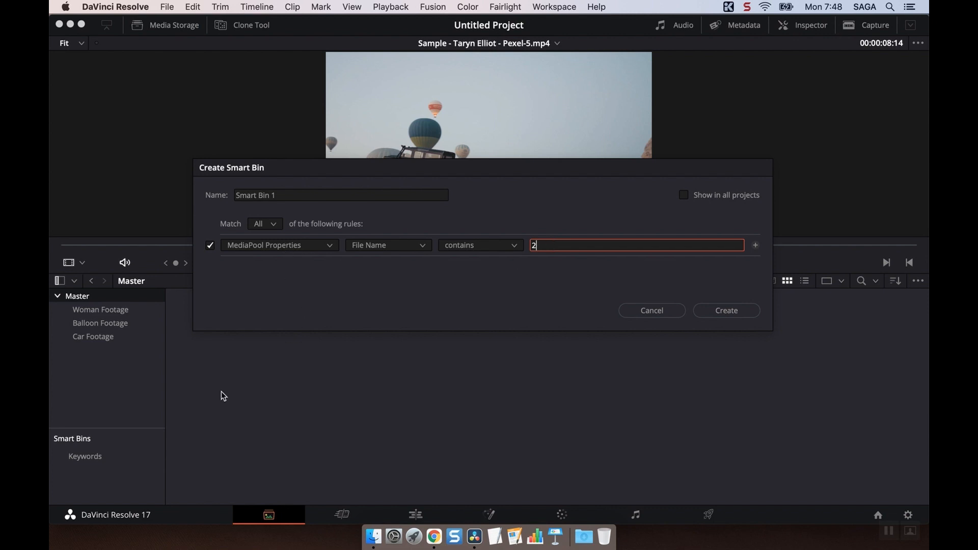
pyautogui.click(283, 192)
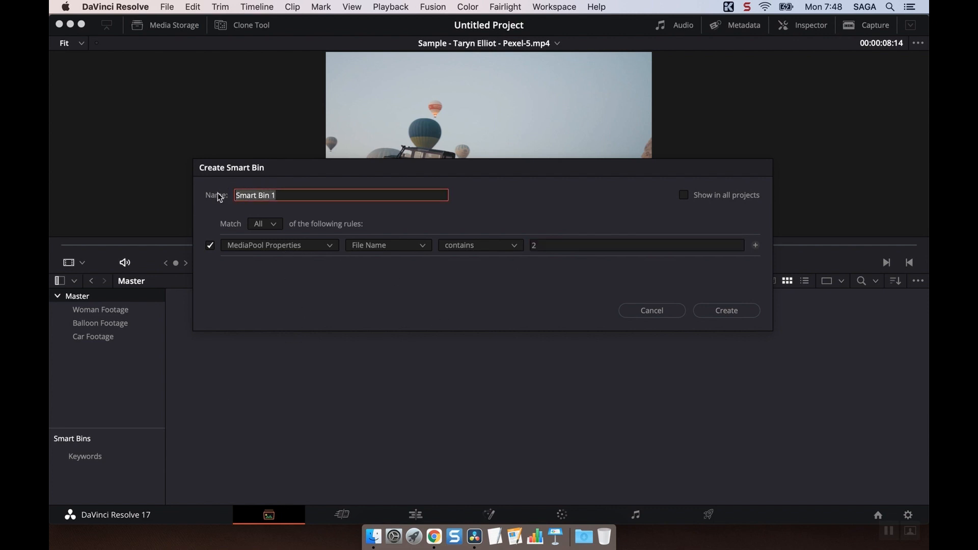
pyautogui.click(292, 194)
pyautogui.write('for')
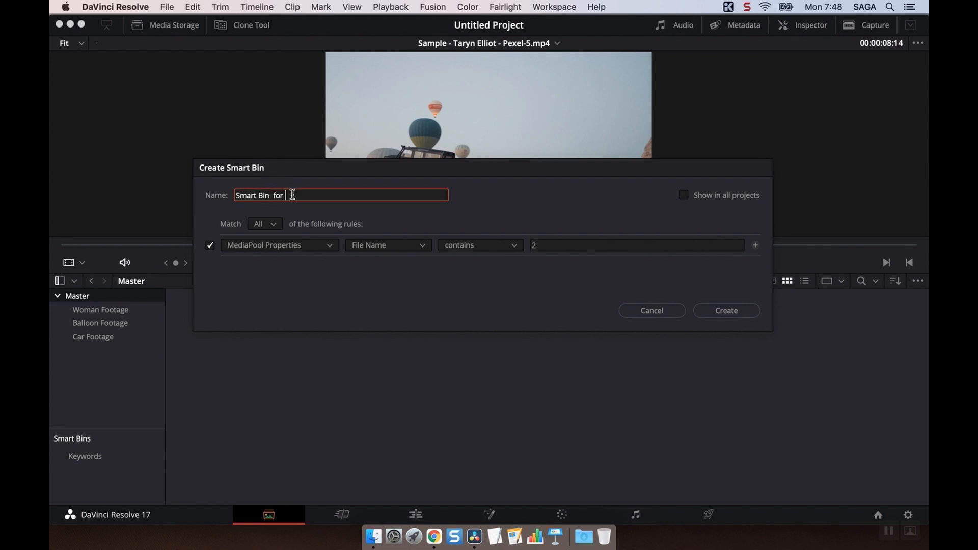
pyautogui.press('BackSpace')
pyautogui.press('BackSpace')
pyautogui.write('o')
pyautogui.press('BackSpace')
pyautogui.press('BackSpace')
pyautogui.write('Fo')
pyautogui.press('BackSpace')
pyautogui.press('BackSpace')
pyautogui.write('For Number 2')
pyautogui.click(743, 311)
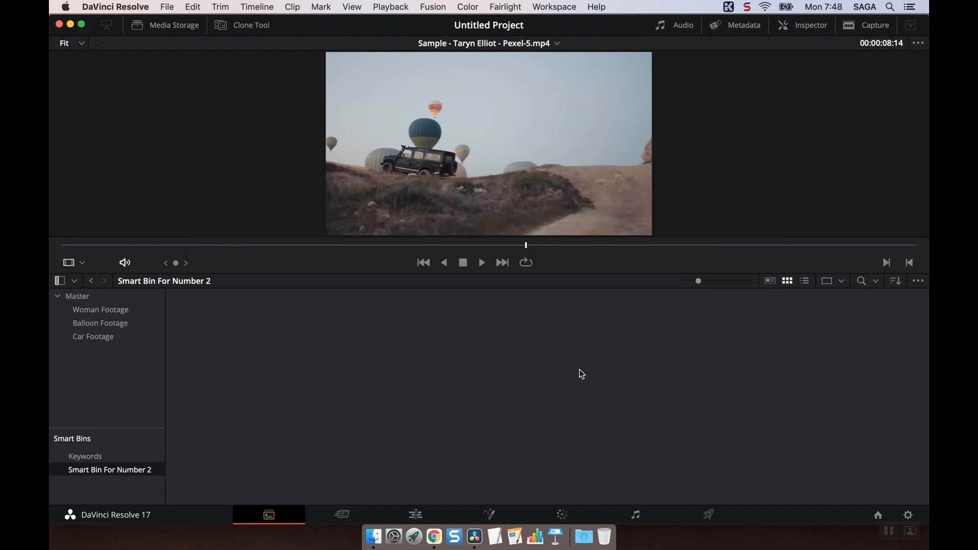
# Remove the smart bin Smart Bin For Number 2 from the media pool.
pyautogui.rightClick(123, 469)
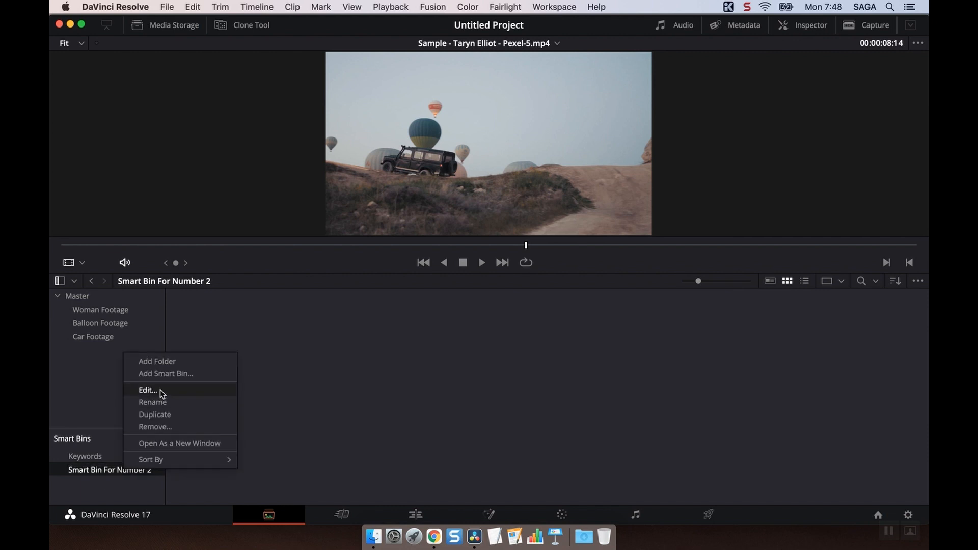
pyautogui.click(176, 429)
pyautogui.click(594, 322)
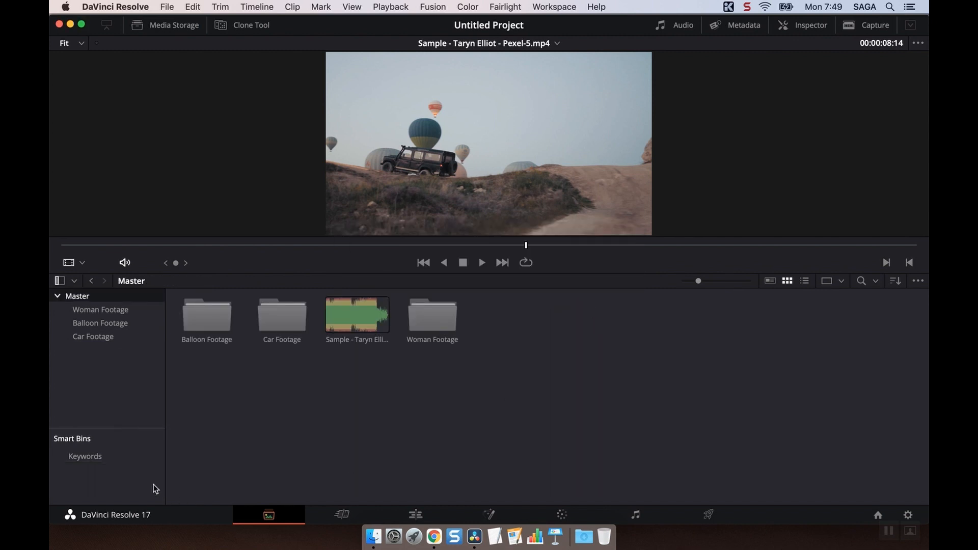
# Create a smart bin named For Number 2 that collects clips whose file name contains 2.
pyautogui.rightClick(129, 475)
pyautogui.click(169, 496)
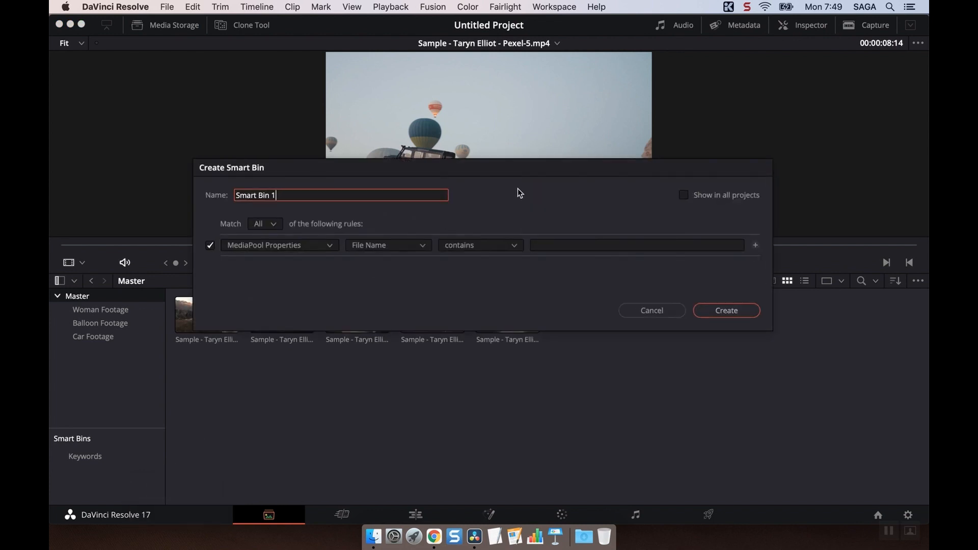
pyautogui.click(559, 247)
pyautogui.write('2')
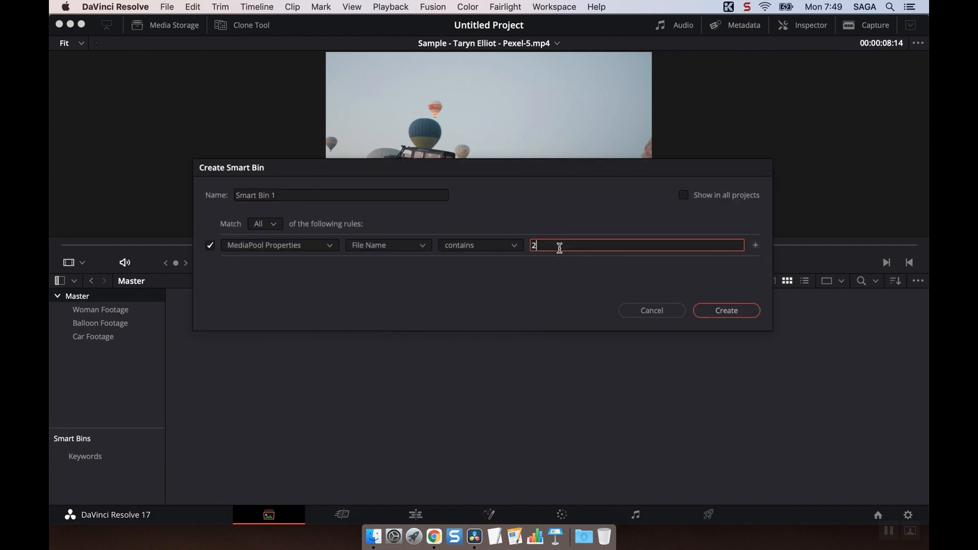
pyautogui.click(332, 194)
pyautogui.press('super+a')
pyautogui.write('For')
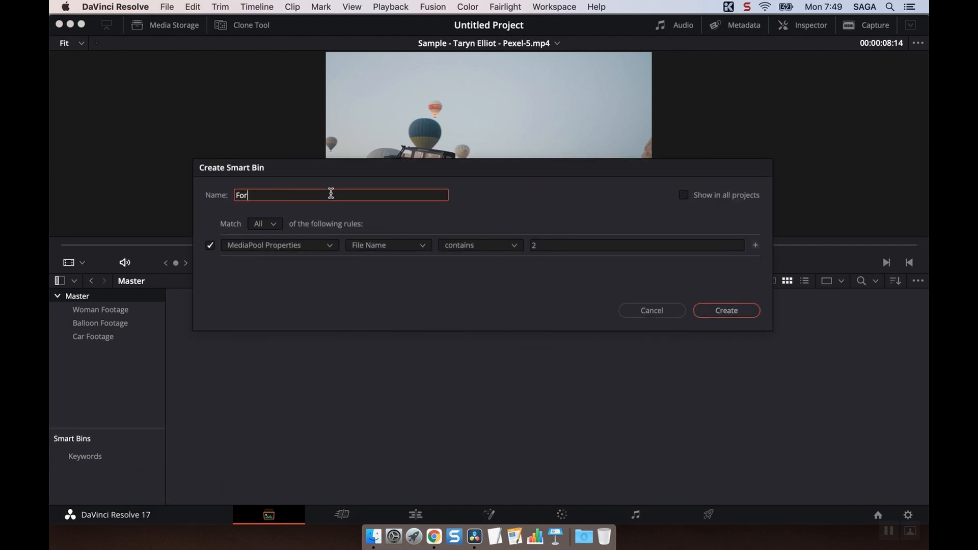
pyautogui.write(' Number 2')
pyautogui.click(723, 309)
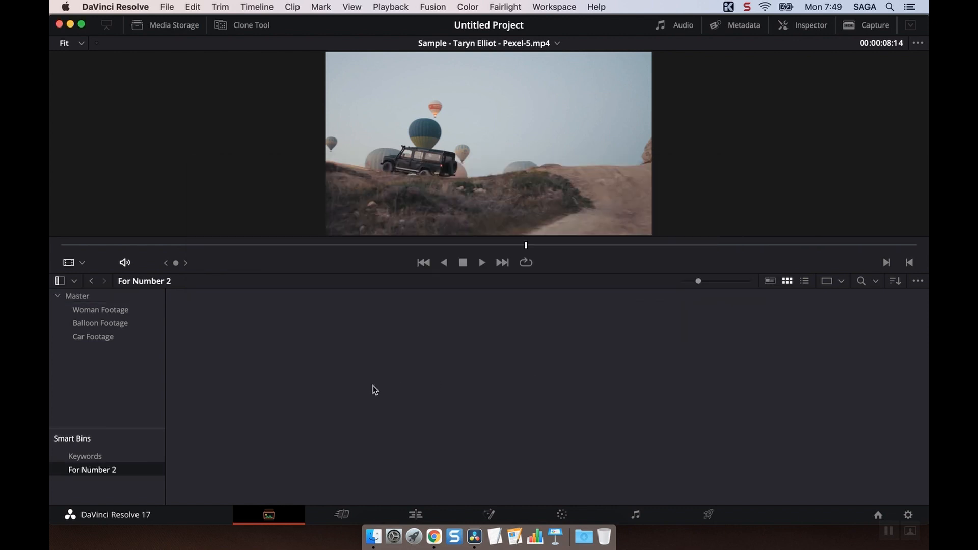
# Compare the contents of the Master bin and the For Number 2 smart bin.
pyautogui.click(81, 298)
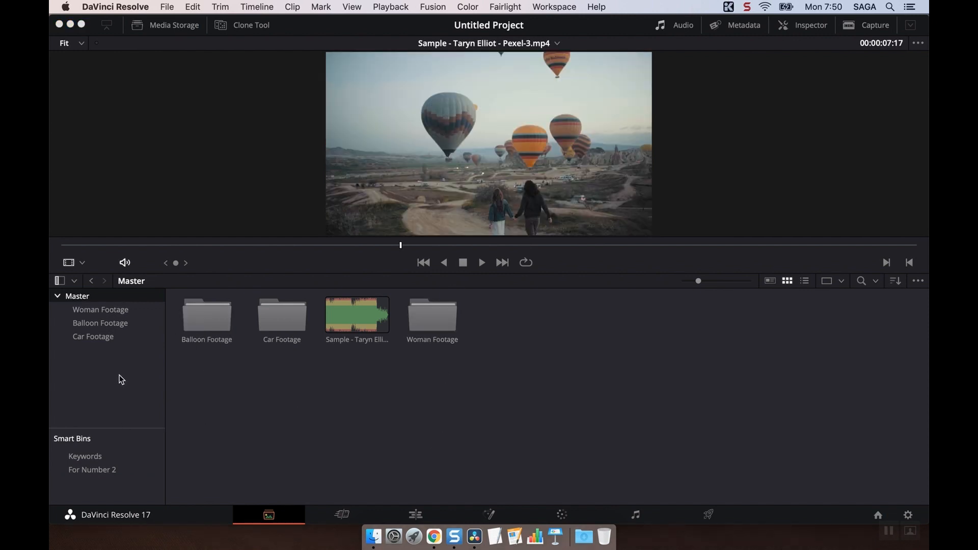
pyautogui.click(96, 470)
pyautogui.click(85, 297)
# Check the names of the clips in the Woman Footage, Balloon Footage and Car Footage bins.
pyautogui.click(117, 311)
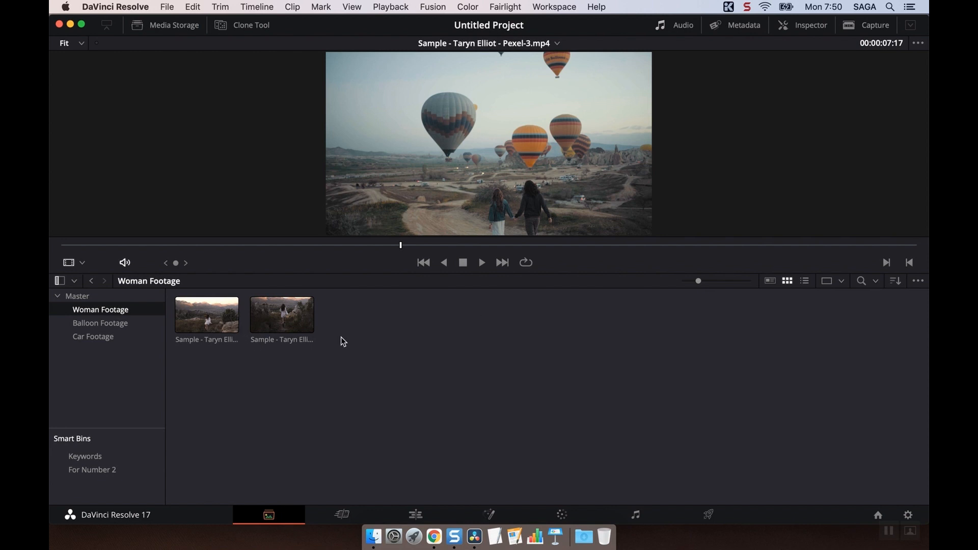
pyautogui.click(234, 326)
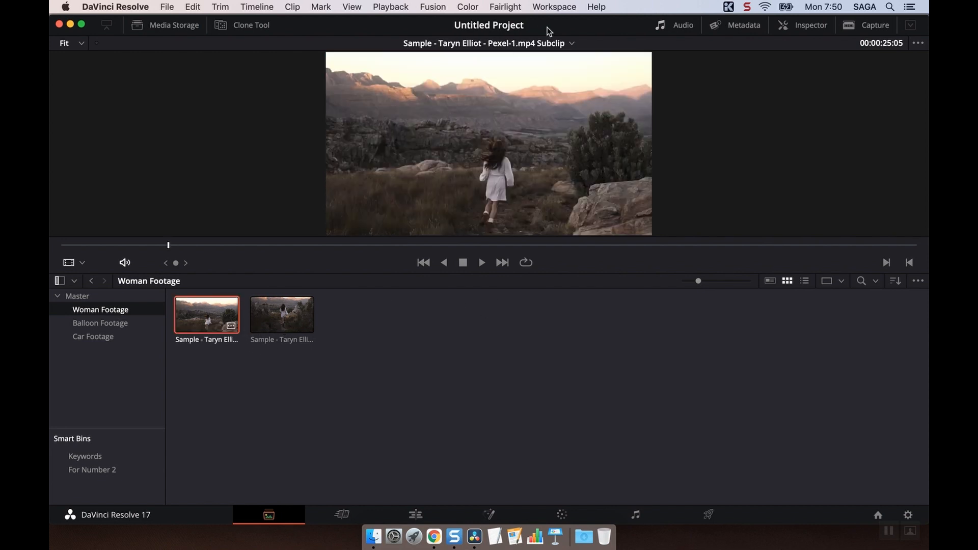
pyautogui.click(284, 320)
pyautogui.click(107, 323)
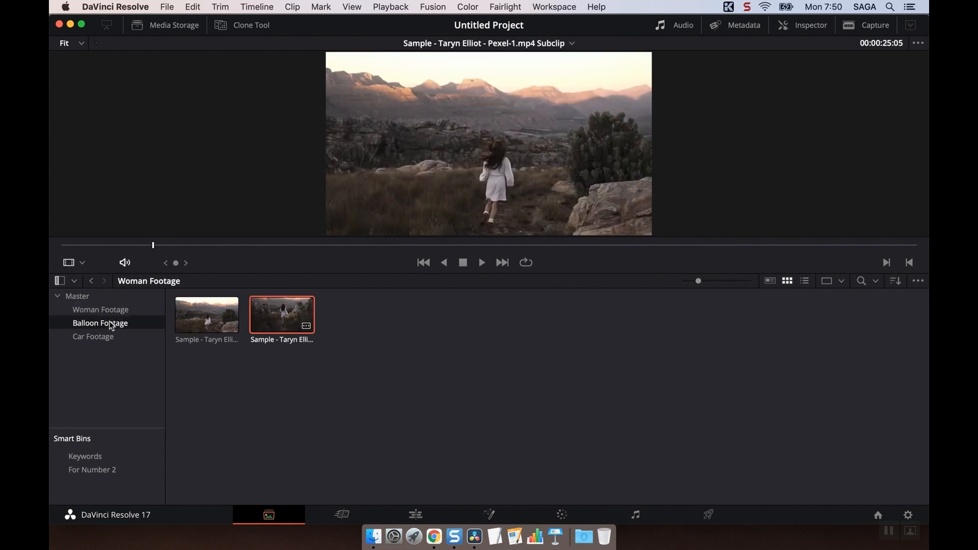
pyautogui.click(185, 324)
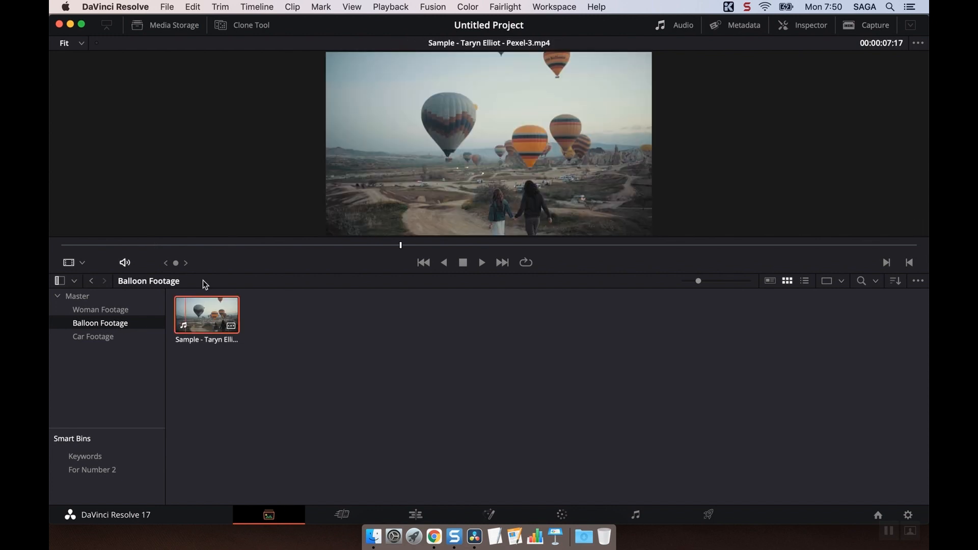
pyautogui.click(84, 336)
pyautogui.click(206, 308)
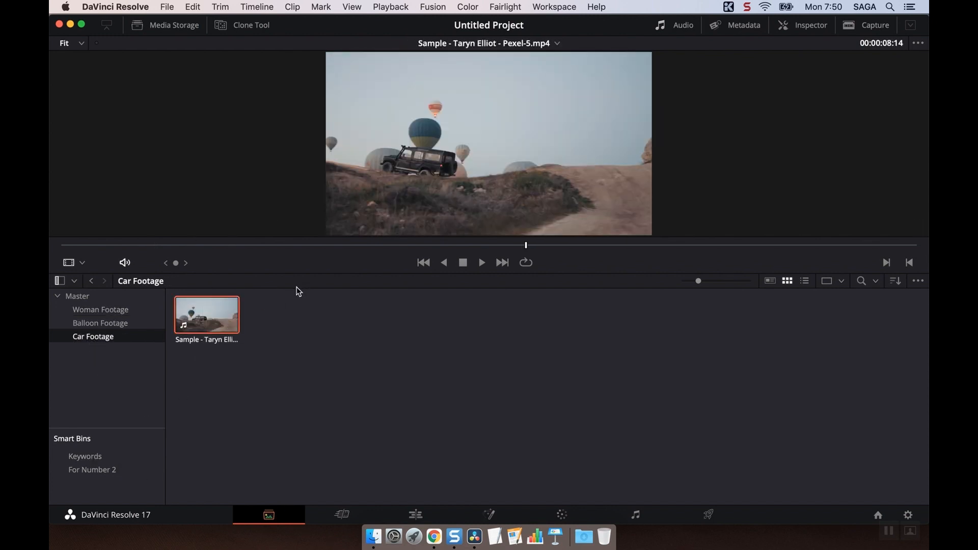
# Create a smart bin named Smart Bin 5 that collects clips whose file name contains 5.
pyautogui.click(122, 471)
pyautogui.rightClick(122, 471)
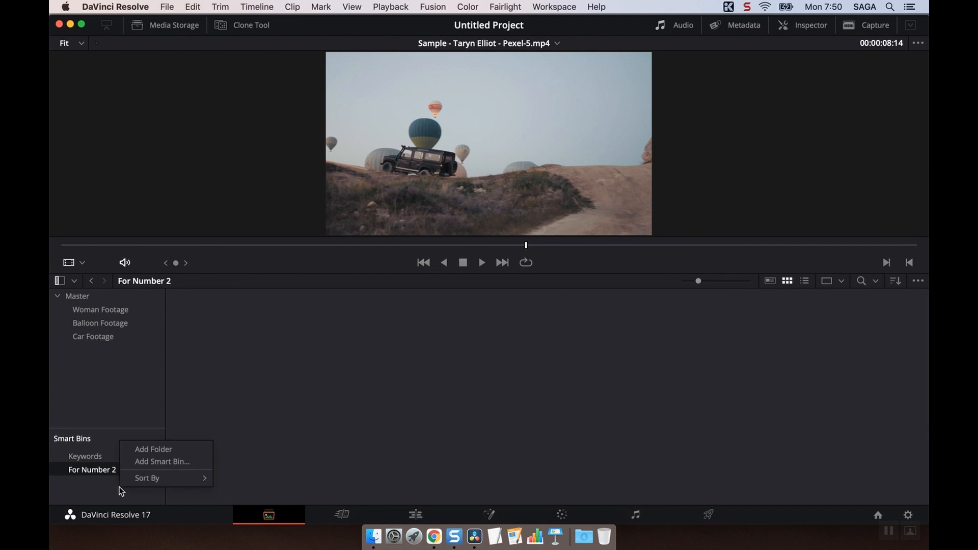
pyautogui.click(154, 462)
pyautogui.click(550, 246)
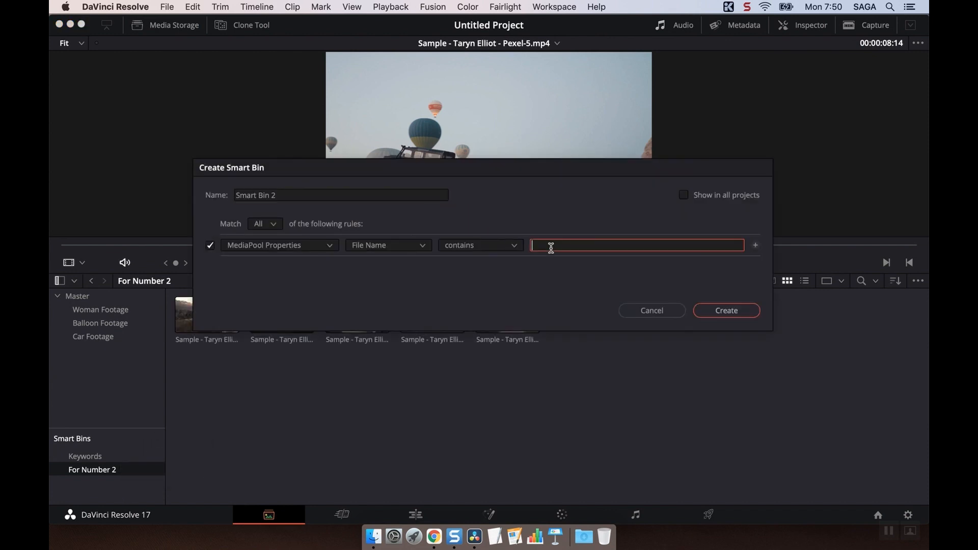
pyautogui.write('5')
pyautogui.click(306, 194)
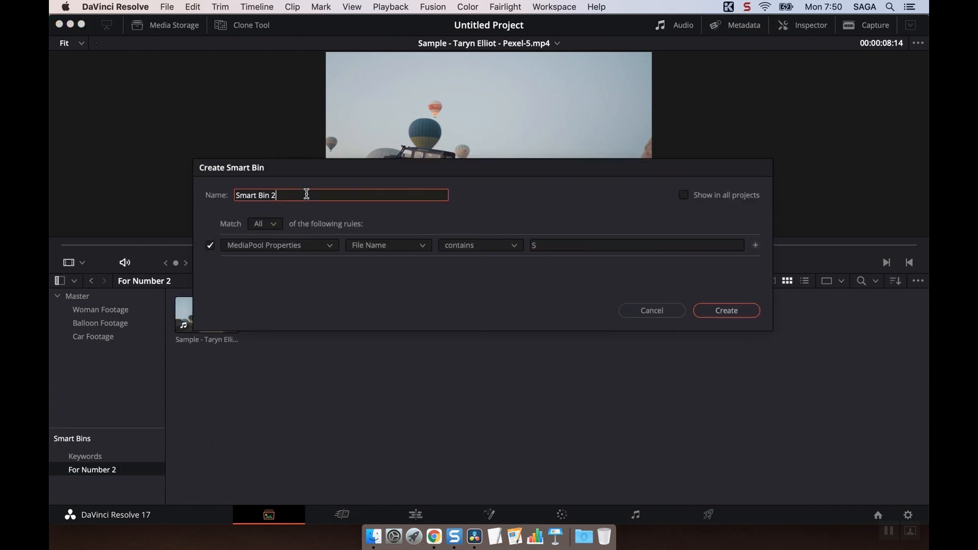
pyautogui.write('5')
pyautogui.click(723, 310)
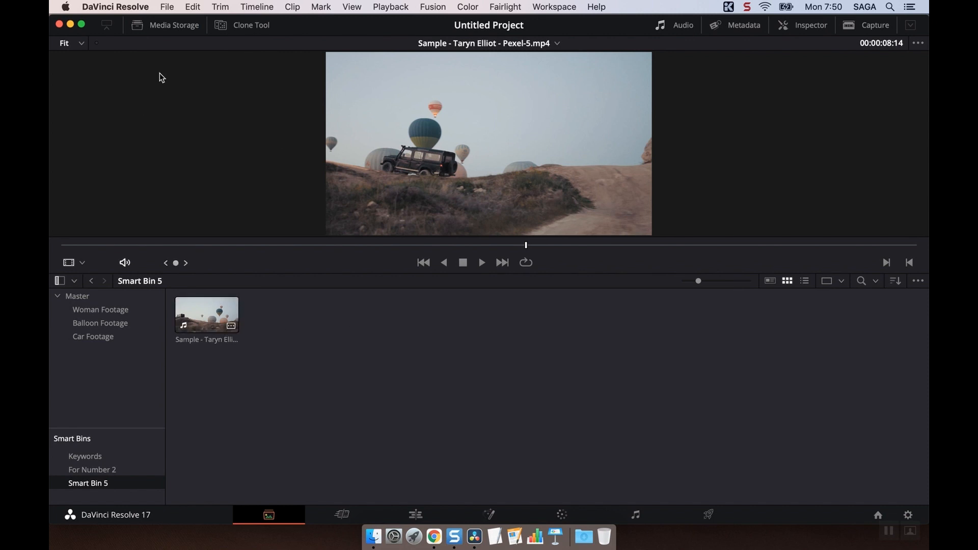
# Show the media storage browser again and view the clip metadata area followed by the Inspector.
pyautogui.click(159, 23)
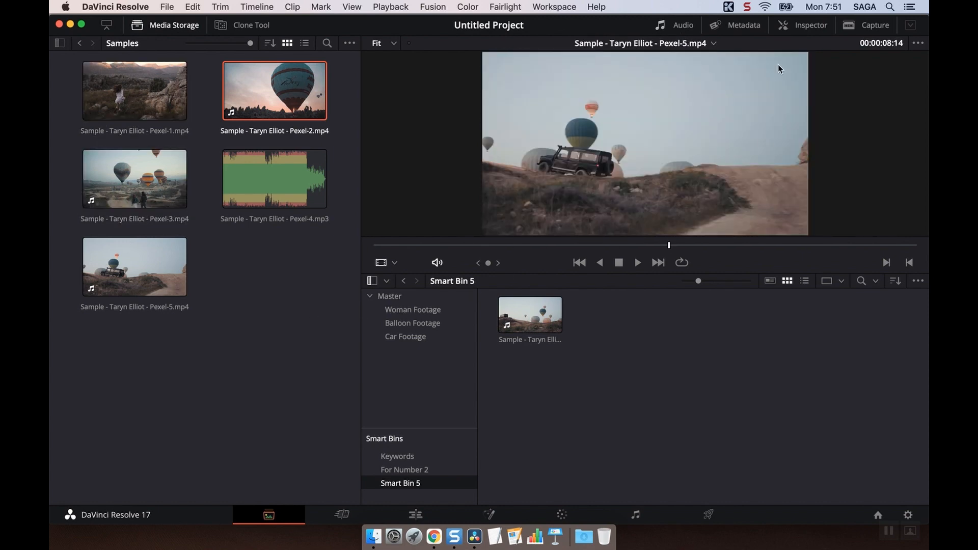
pyautogui.click(749, 27)
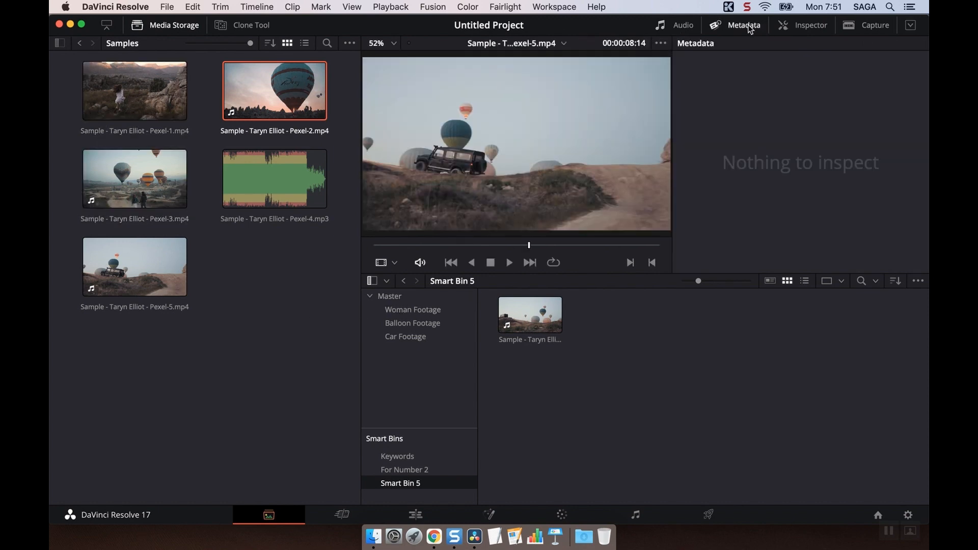
pyautogui.click(749, 26)
pyautogui.click(814, 27)
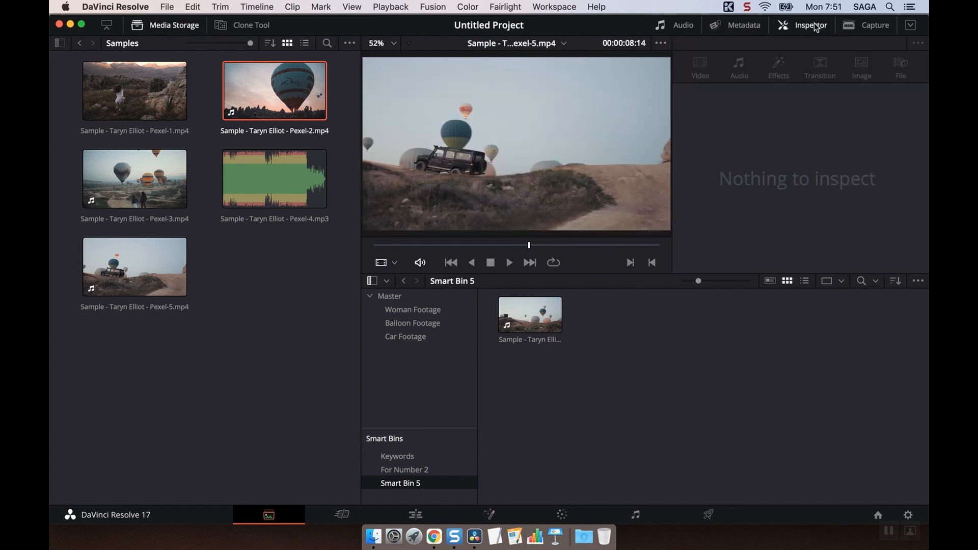